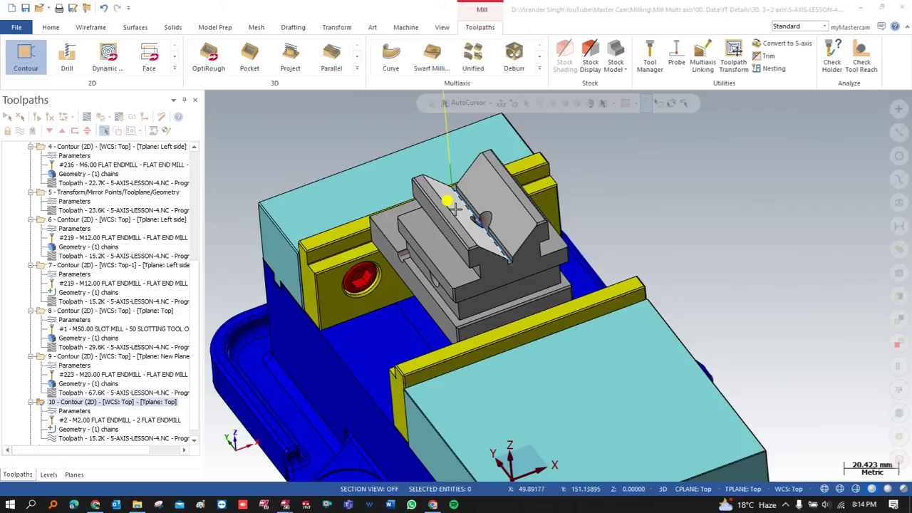
# - Play back contour operation 9 in Backplot and examine the tool motion along the V-block's sloped face
pyautogui.scroll(-2, 455, 210)
pyautogui.moveTo(447, 208); pyautogui.dragTo(463, 239, button='middle')
pyautogui.scroll(2, 454, 218)
pyautogui.click(71, 356)
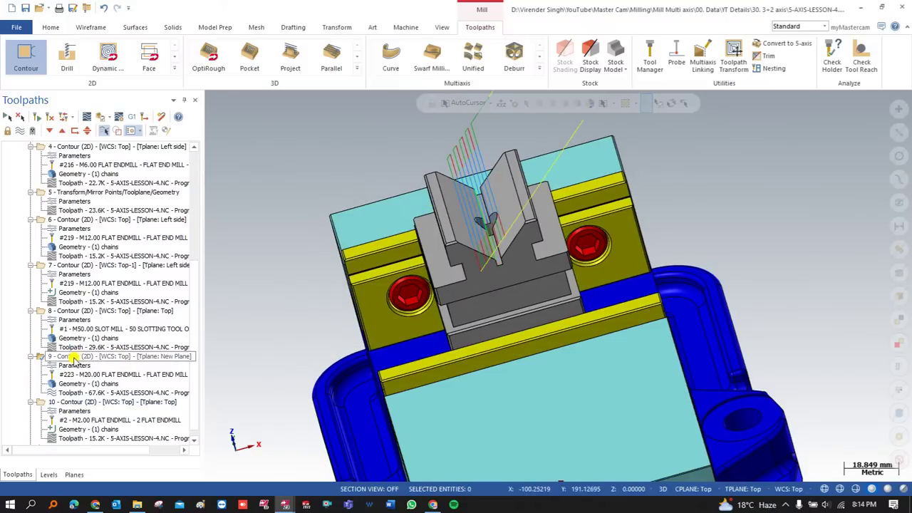
pyautogui.click(86, 116)
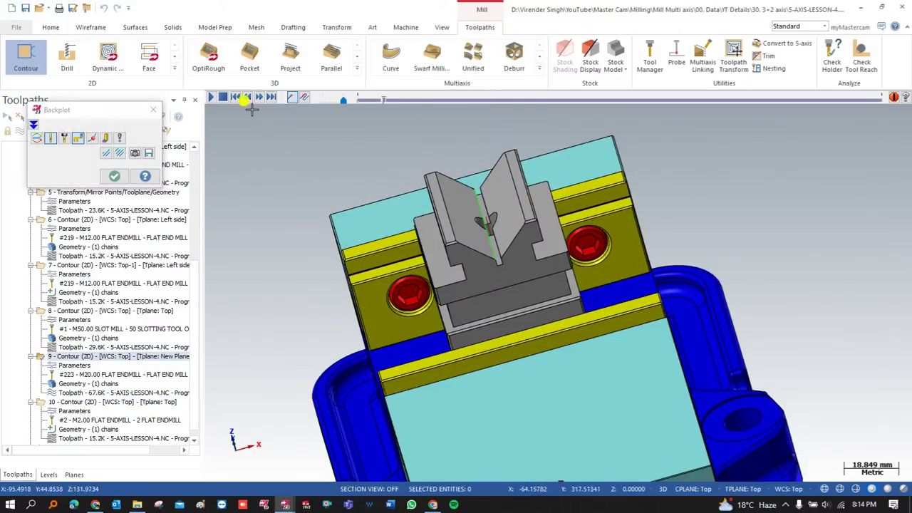
pyautogui.moveTo(343, 208); pyautogui.dragTo(340, 188, button='middle')
pyautogui.scroll(-2, 430, 168)
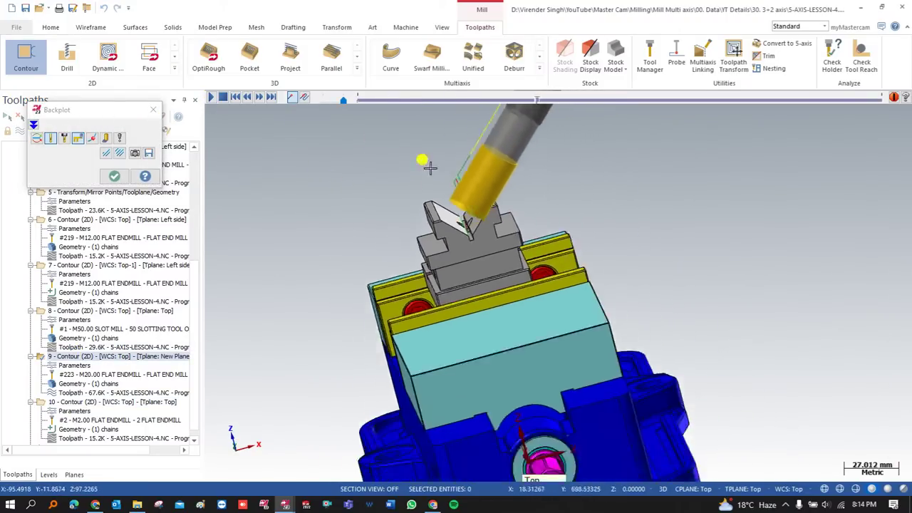
pyautogui.scroll(2, 430, 168)
pyautogui.moveTo(421, 187); pyautogui.dragTo(422, 210, button='middle')
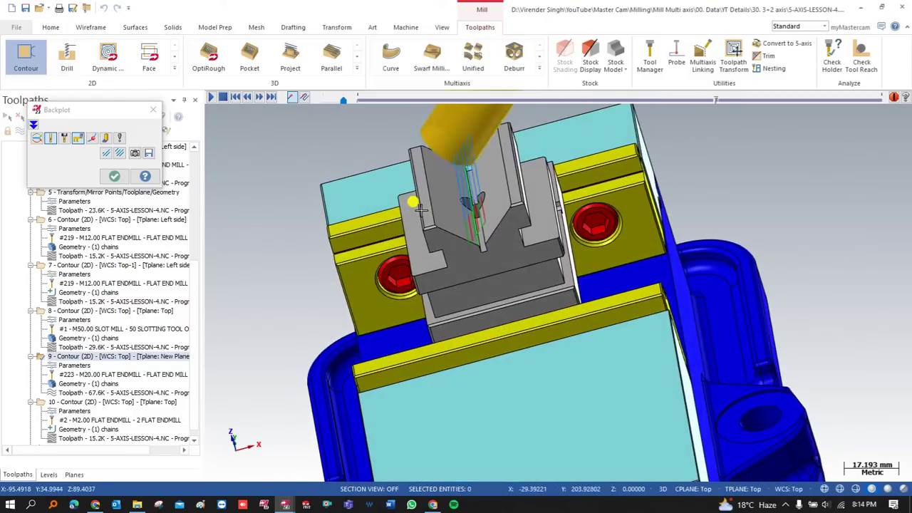
pyautogui.scroll(-4, 422, 211)
pyautogui.scroll(5, 429, 126)
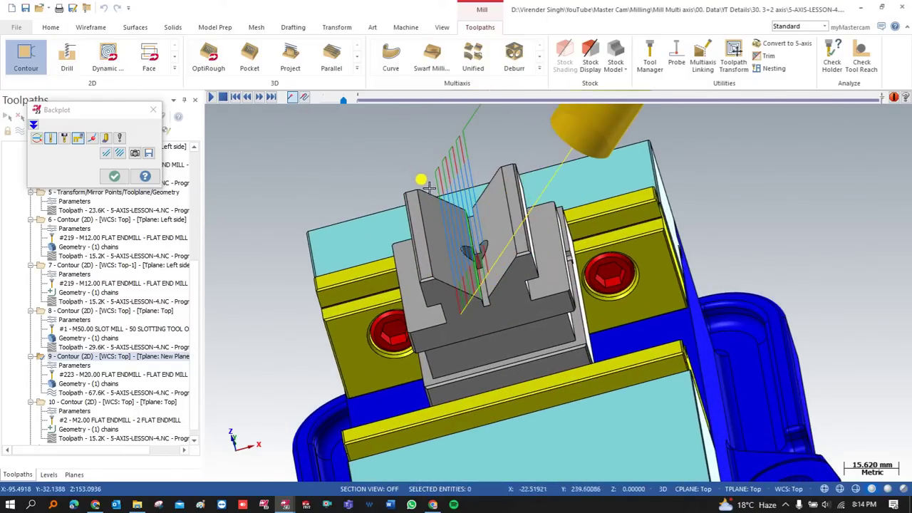
pyautogui.scroll(-2, 423, 180)
pyautogui.press('Escape')
pyautogui.moveTo(448, 241)
pyautogui.mouseDown(button='middle')
pyautogui.moveTo(460, 231)
pyautogui.moveTo(447, 233)
pyautogui.mouseUp(button='middle')
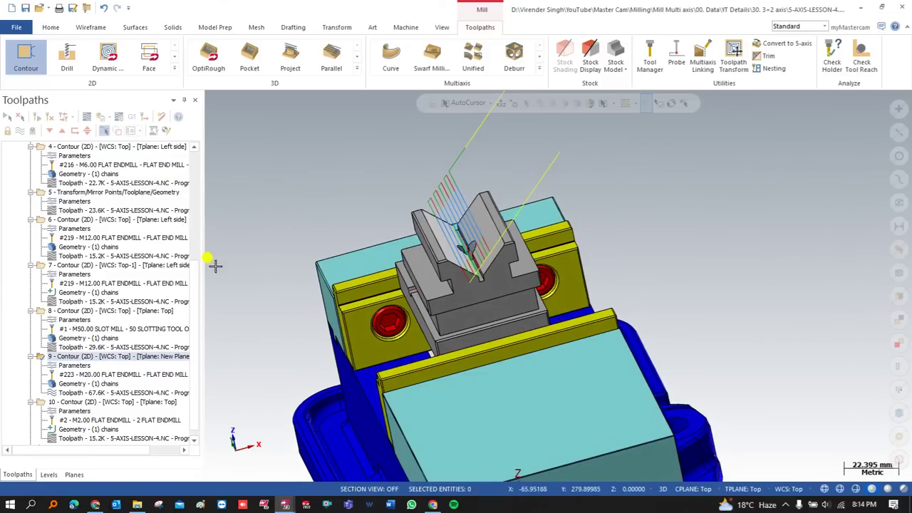
# - Hide the displayed toolpath of contour operation 9
pyautogui.scroll(-1, 193, 275)
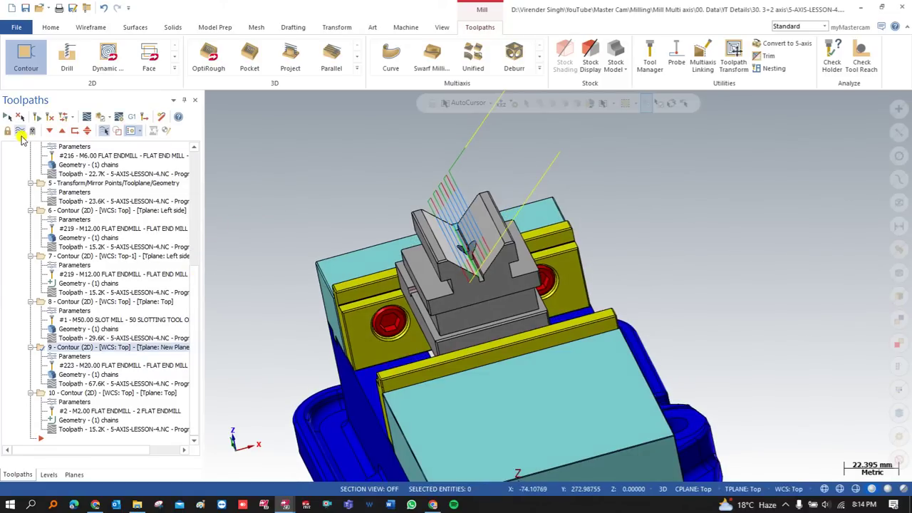
pyautogui.click(20, 135)
pyautogui.scroll(2, 418, 255)
pyautogui.moveTo(418, 254); pyautogui.dragTo(482, 264, button='middle')
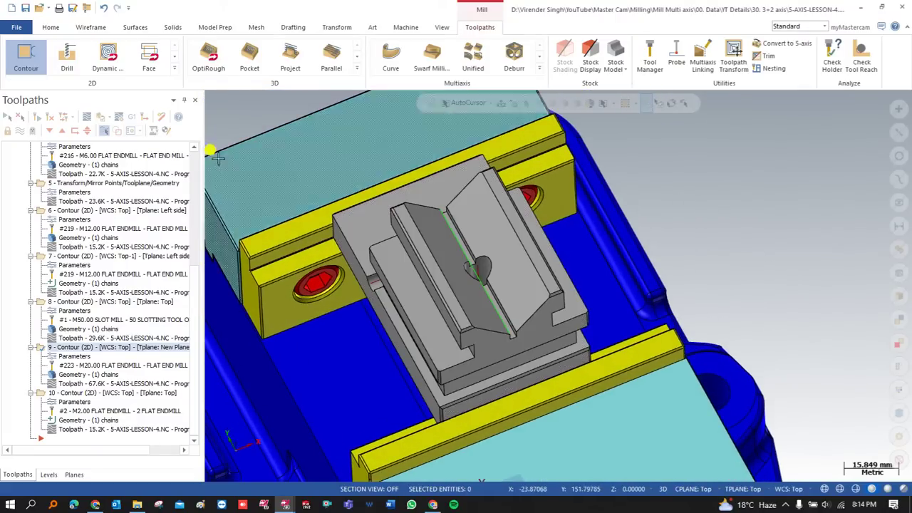
# - Create a drill toolpath on the vertical hole in the base beside the V-block and show its tool settings
pyautogui.click(69, 72)
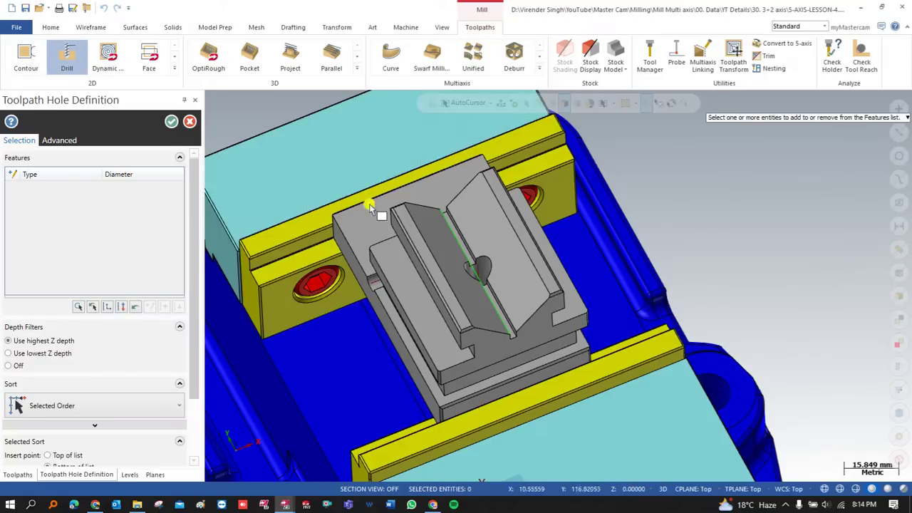
pyautogui.scroll(6, 399, 206)
pyautogui.click(431, 151)
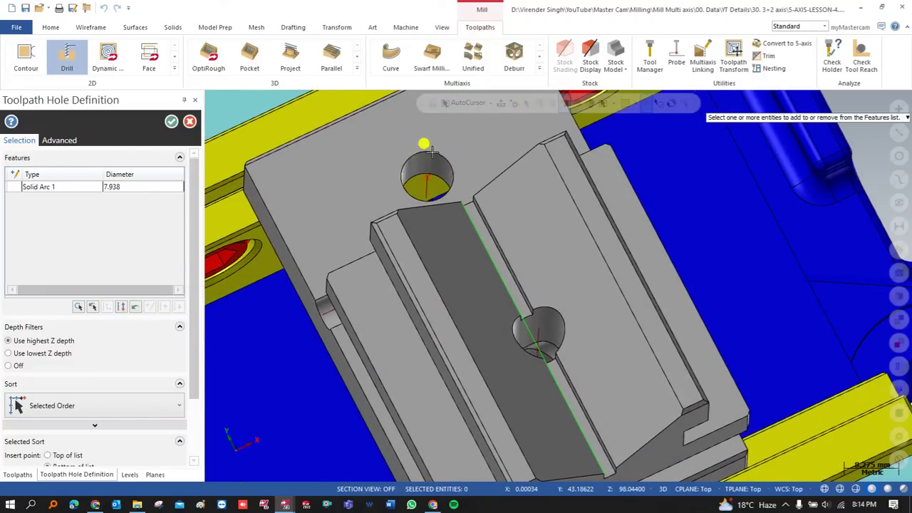
pyautogui.click(171, 122)
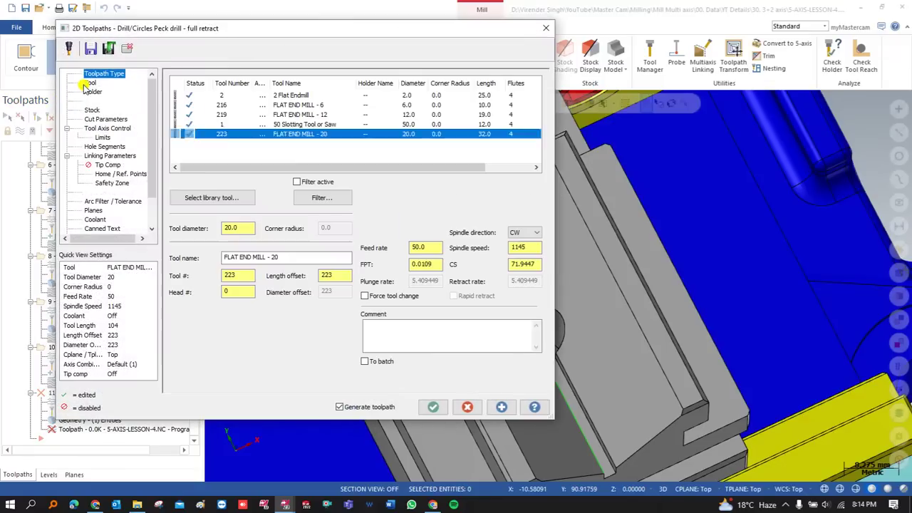
pyautogui.click(88, 83)
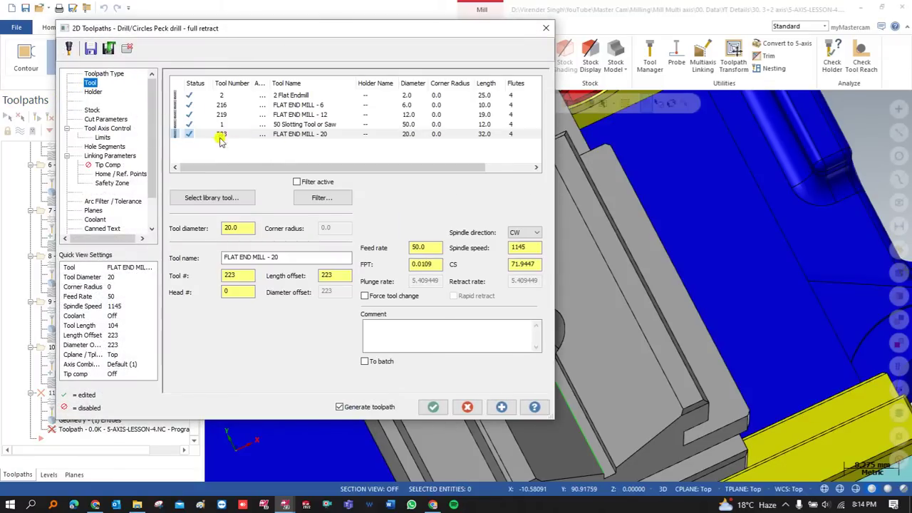
pyautogui.rightClick(244, 151)
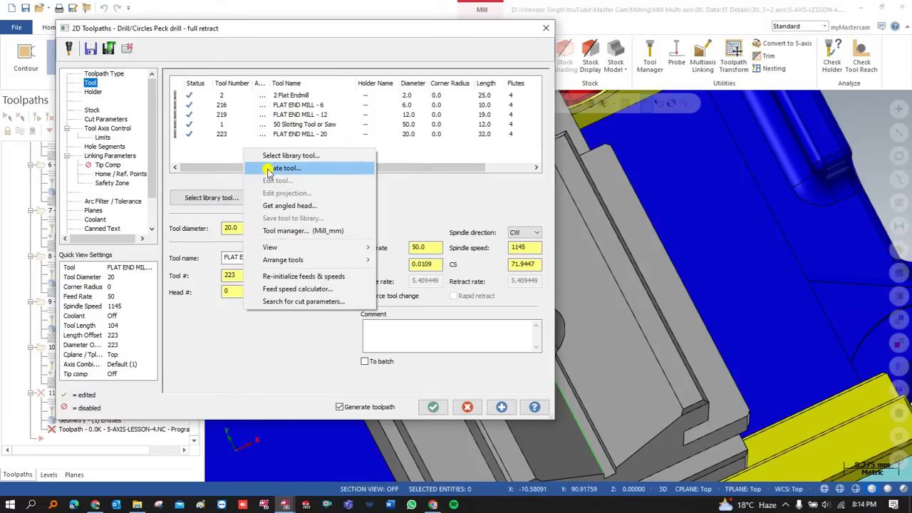
pyautogui.click(268, 169)
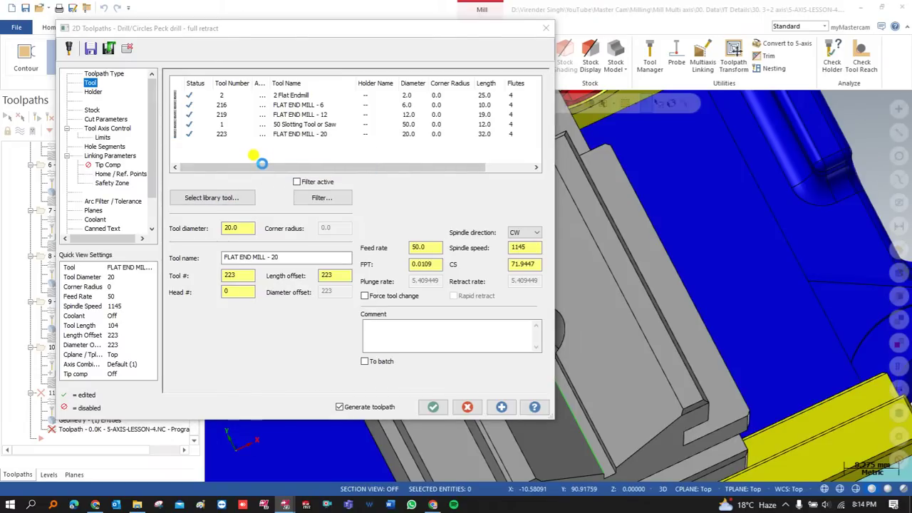
pyautogui.press('Escape')
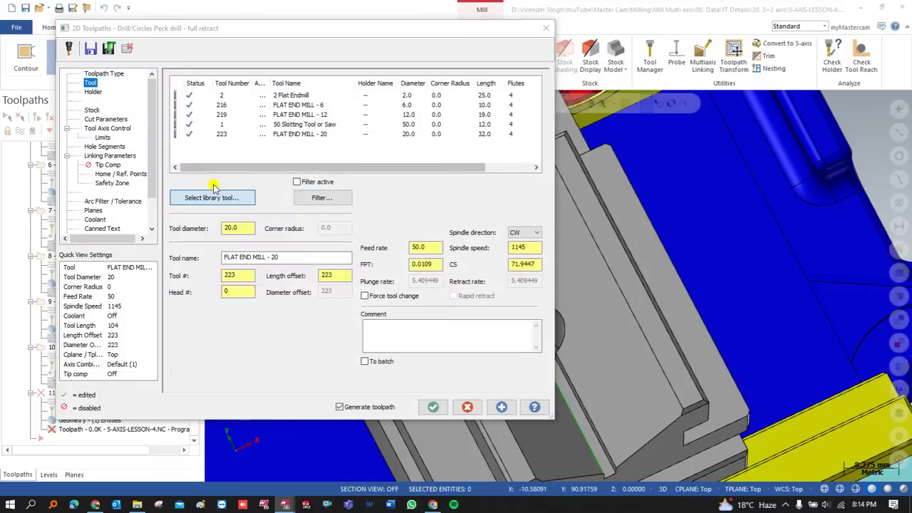
# - Assign the 8 mm HSS/TIN DRILL 8xDc- 8.0 from the tool library to the drill operation
pyautogui.click(209, 198)
pyautogui.scroll(-9, 192, 307)
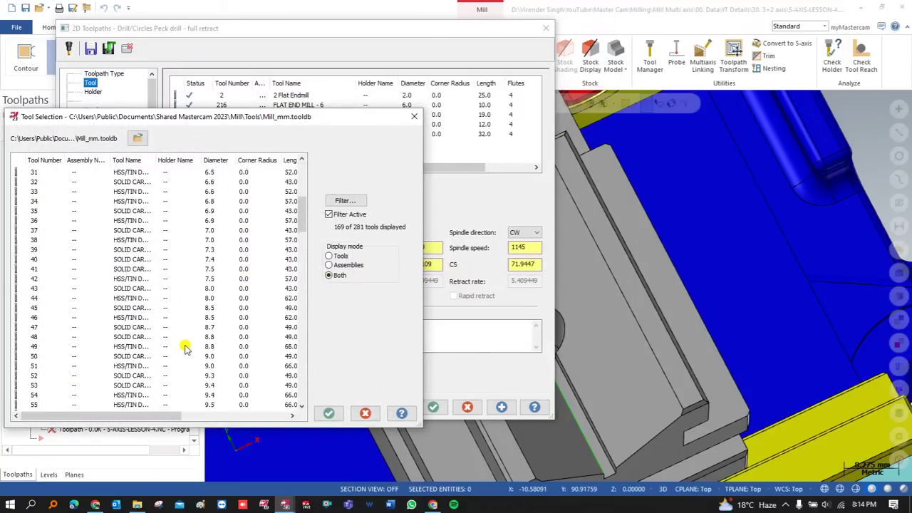
pyautogui.doubleClick(210, 270)
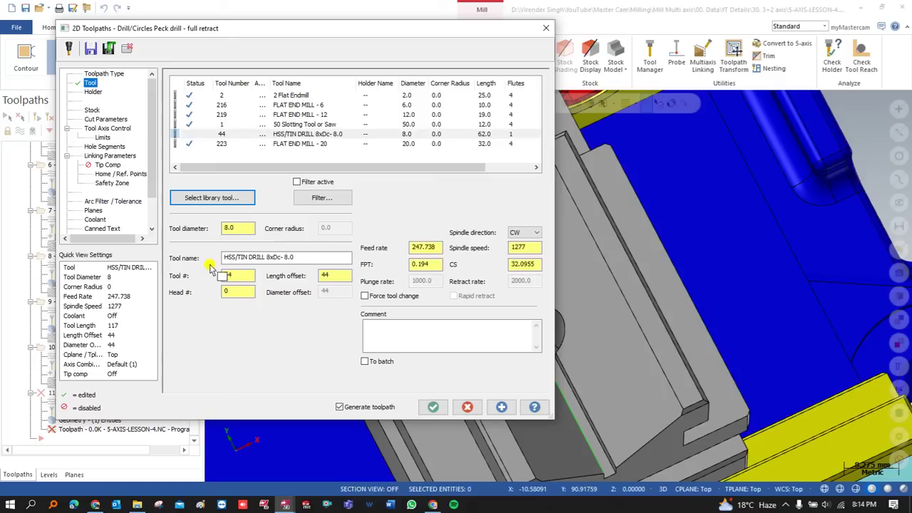
# - Enable the clearance height in the linking parameters and pick the top of stock at the hole's upper edge
pyautogui.click(103, 120)
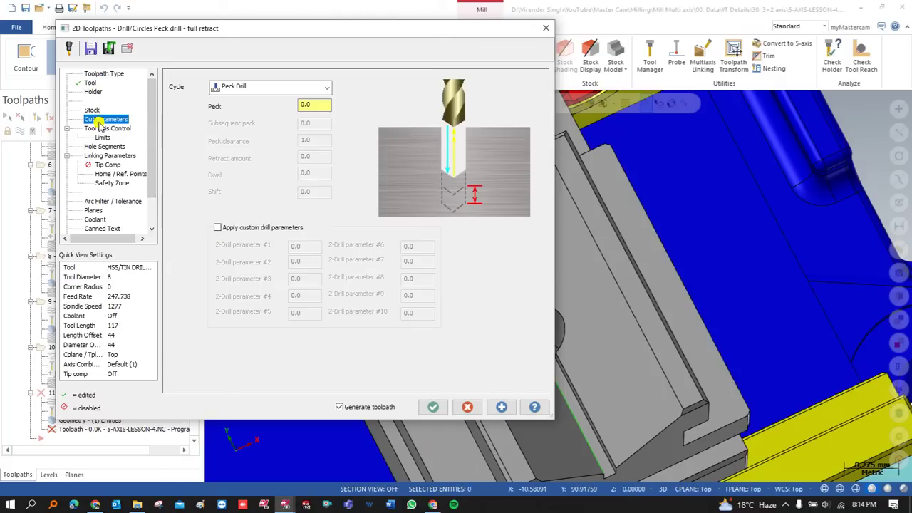
pyautogui.click(105, 155)
pyautogui.click(286, 141)
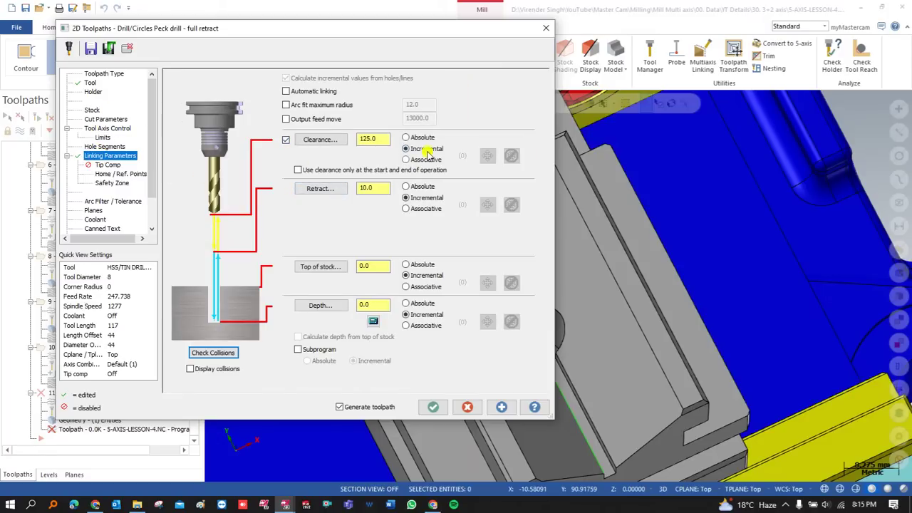
pyautogui.click(330, 271)
pyautogui.click(432, 139)
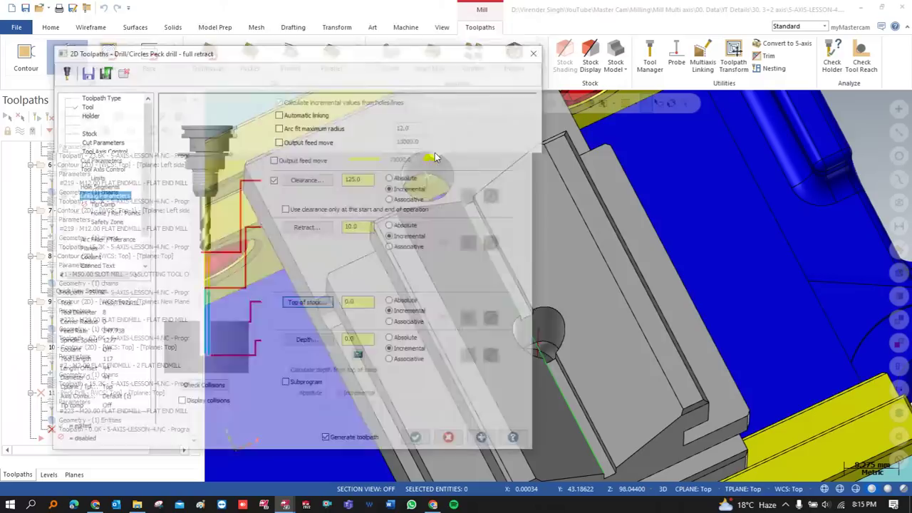
# - Set the incremental drilling depth to -13.07144 using a point picked in the hole and the depth calculator, and generate the toolpath
pyautogui.click(332, 306)
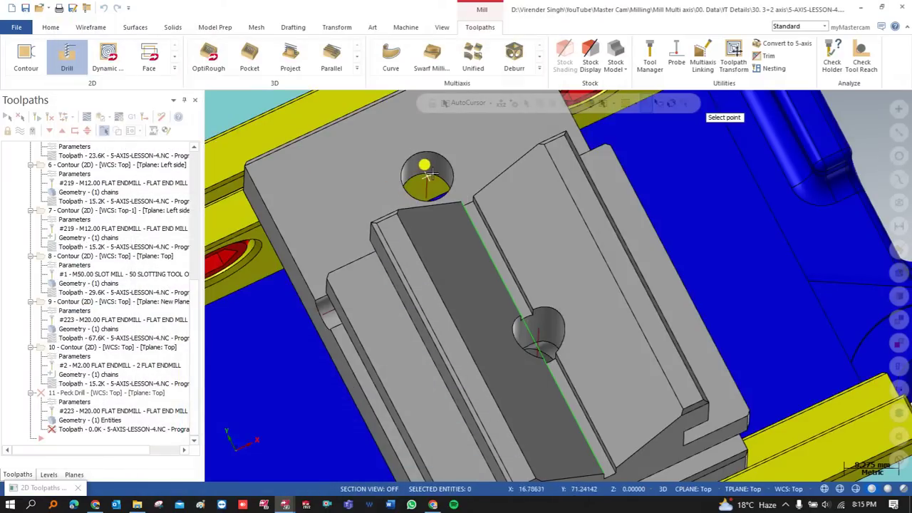
pyautogui.click(430, 177)
pyautogui.click(372, 321)
pyautogui.click(69, 257)
pyautogui.click(433, 404)
# - Set the peck drill operation's incremental retract height to 2 and accept the parameters
pyautogui.scroll(-5, 425, 191)
pyautogui.moveTo(411, 236); pyautogui.dragTo(313, 282, button='middle')
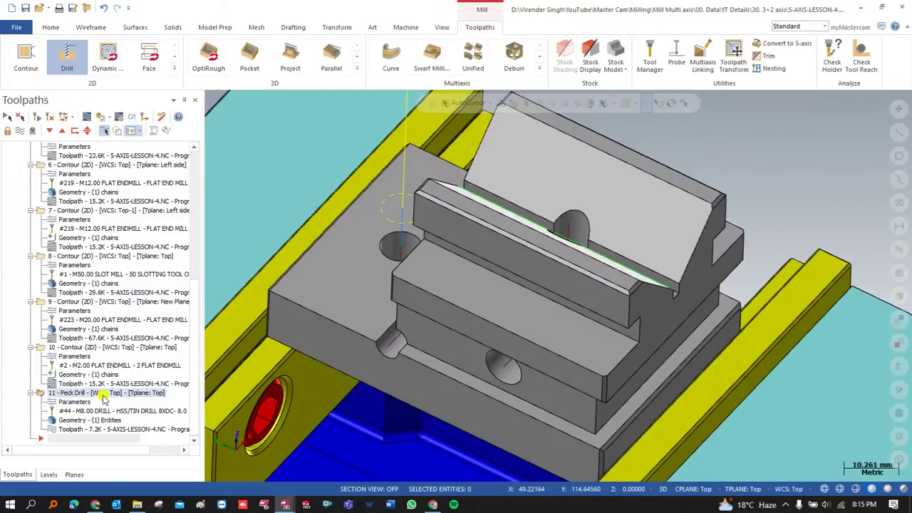
pyautogui.click(75, 402)
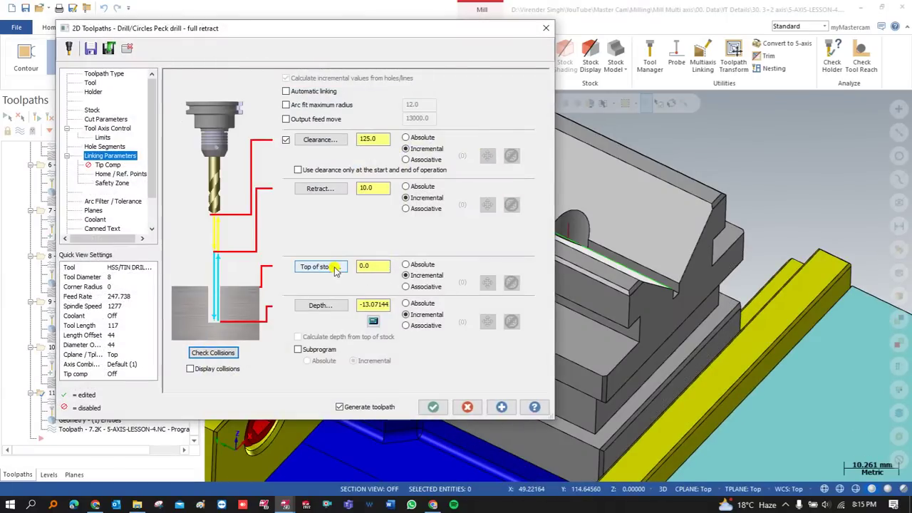
pyautogui.click(375, 185)
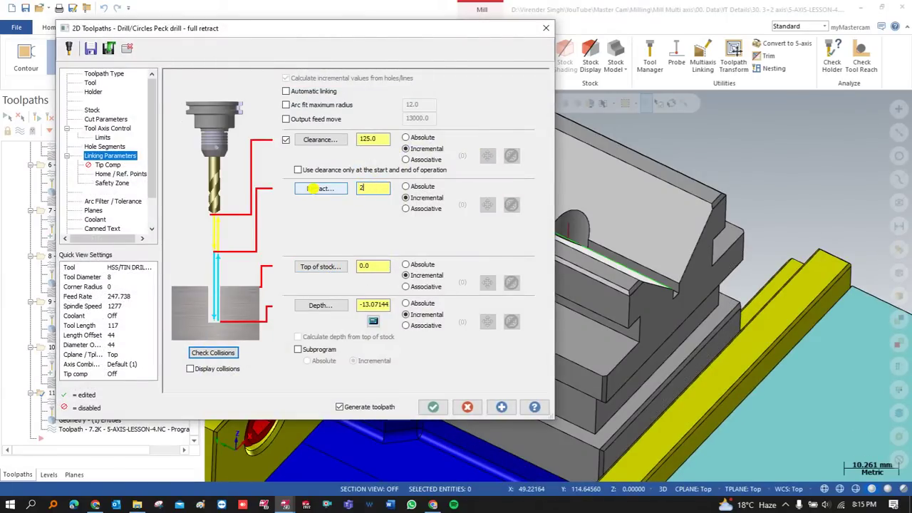
pyautogui.click(433, 406)
# - Duplicate peck drill operation 11 at the end of the operations list
pyautogui.scroll(5, 362, 236)
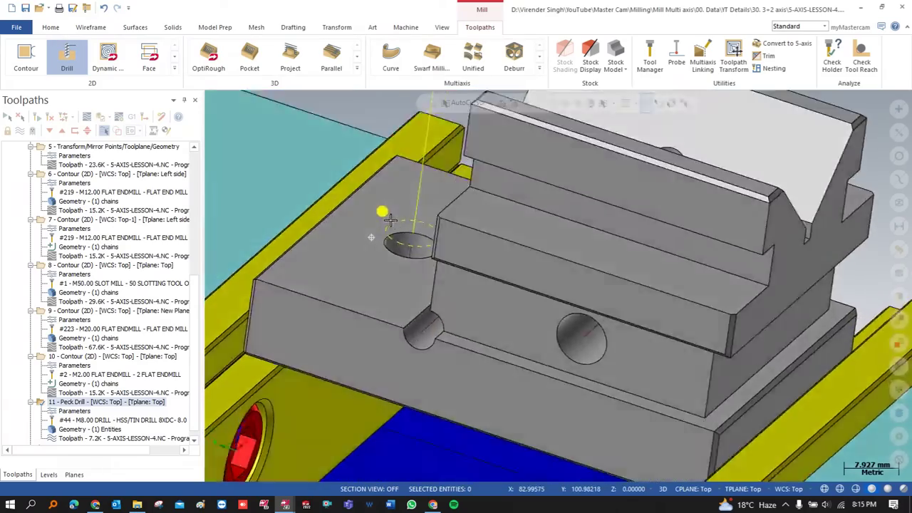
pyautogui.moveTo(473, 201); pyautogui.dragTo(466, 230, button='middle')
pyautogui.scroll(-3, 365, 231)
pyautogui.scroll(5, 415, 229)
pyautogui.scroll(2, 480, 229)
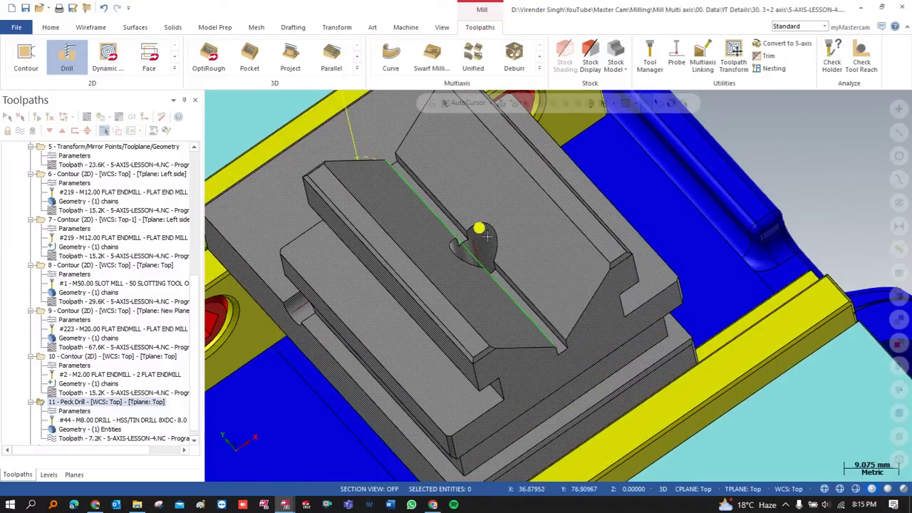
pyautogui.click(42, 402)
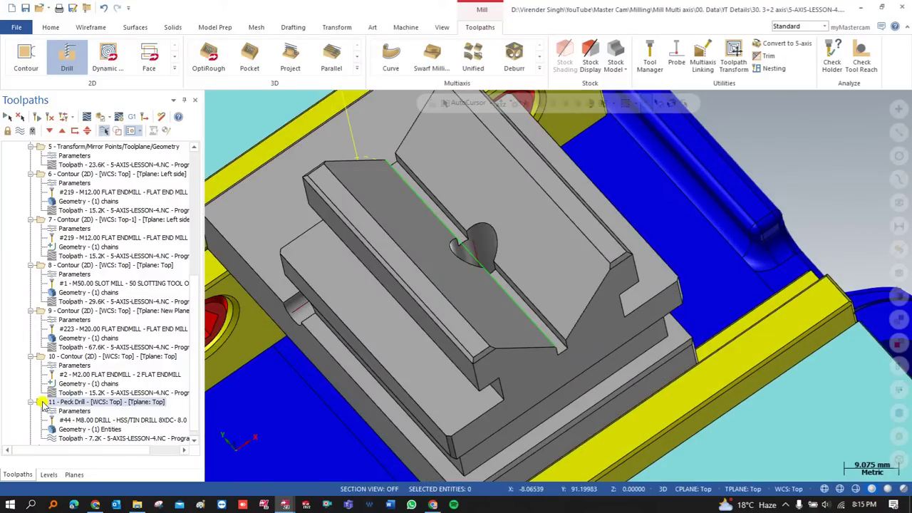
pyautogui.hotkey('ctrl', 'c')
pyautogui.hotkey('ctrl', 'v')
# - Open the copied peck drill operation's parameters and review its tool and drilling cycle settings
pyautogui.click(63, 402)
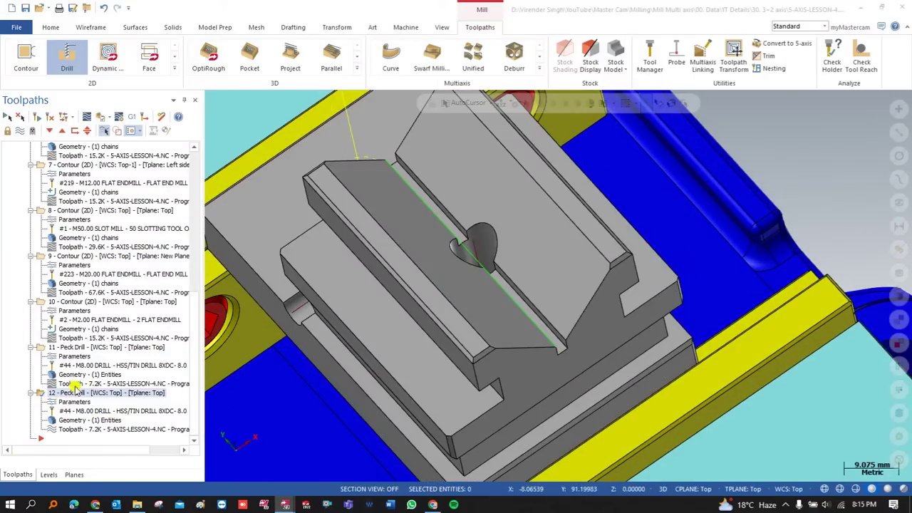
pyautogui.click(90, 74)
pyautogui.click(90, 83)
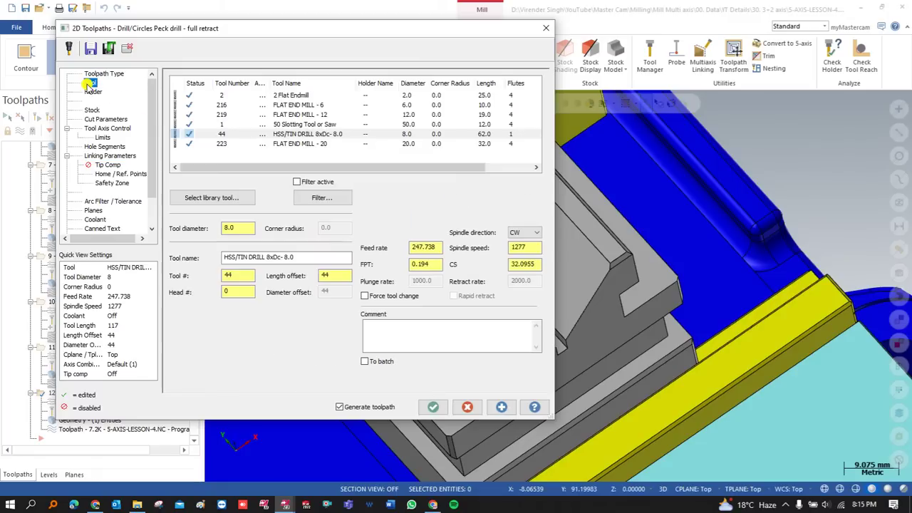
pyautogui.click(90, 74)
pyautogui.click(91, 84)
pyautogui.click(100, 119)
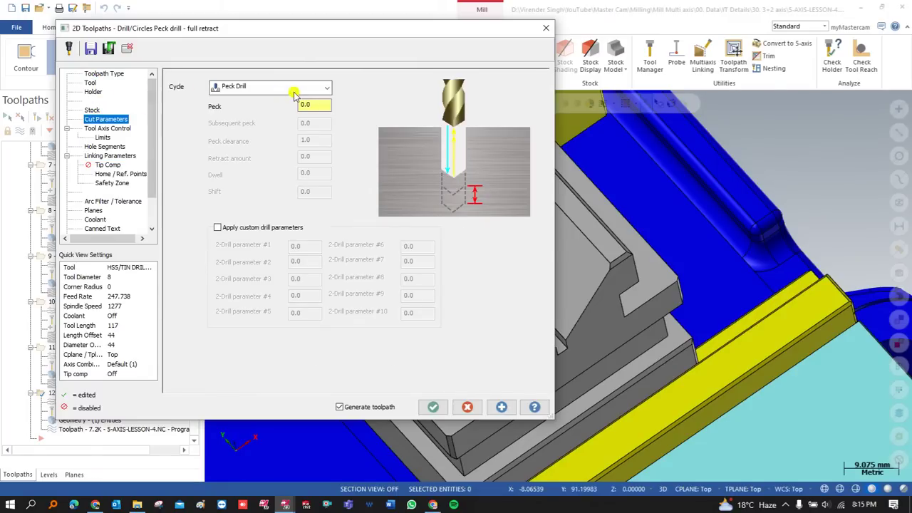
pyautogui.click(90, 83)
# - Replace the copied operation's machining geometry with the hole in the middle of the V-groove
pyautogui.click(93, 73)
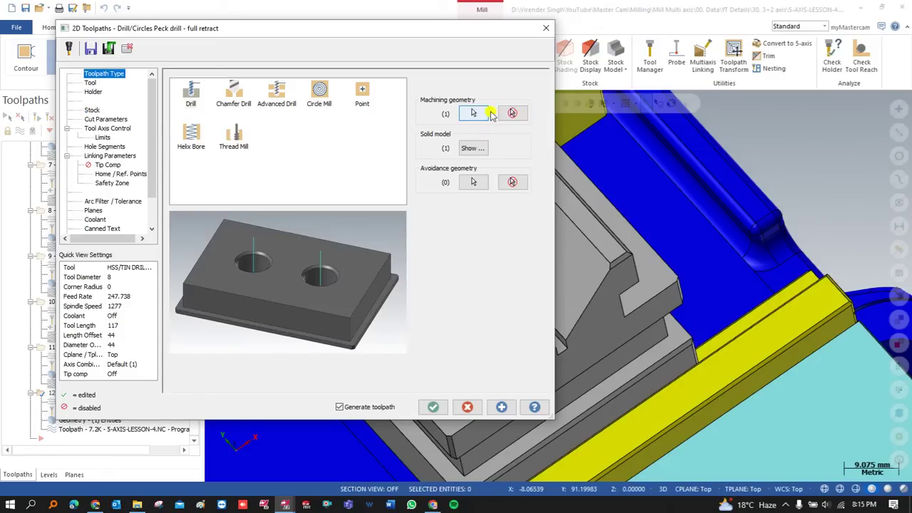
pyautogui.click(511, 114)
pyautogui.click(123, 186)
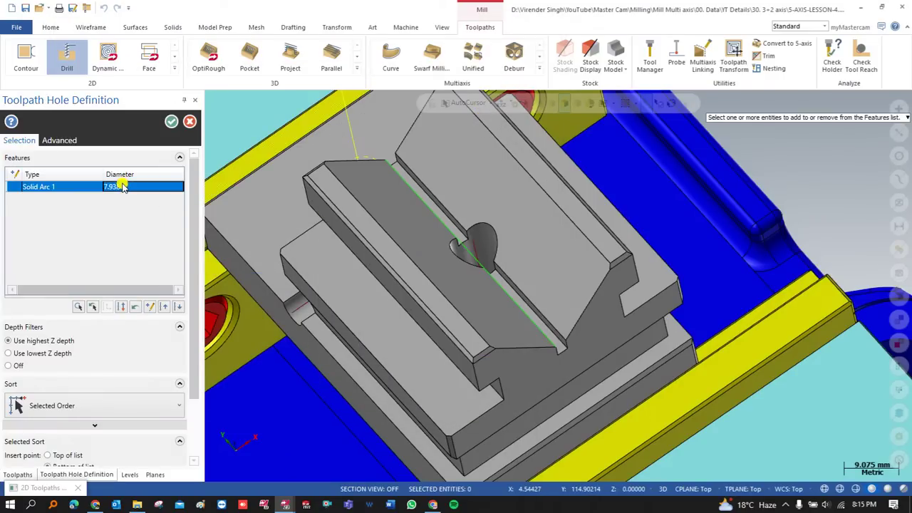
pyautogui.rightClick(122, 186)
pyautogui.click(165, 279)
pyautogui.scroll(2, 474, 235)
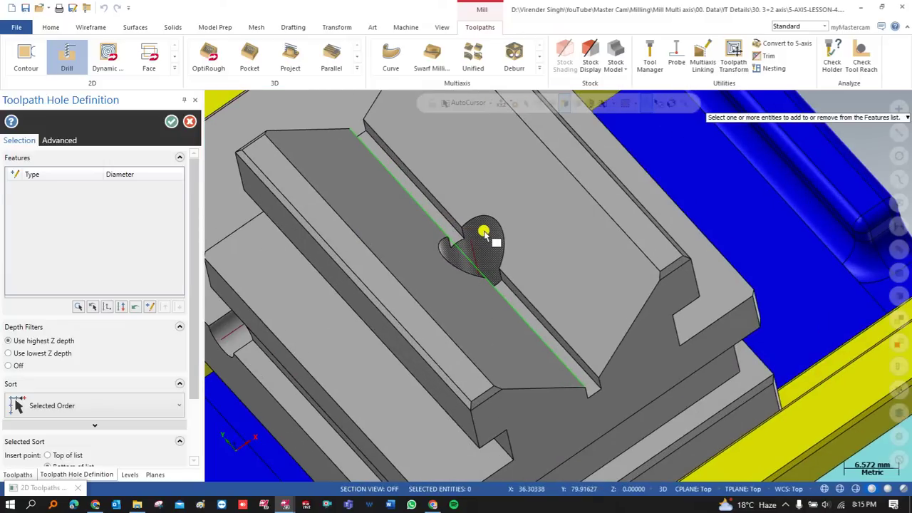
pyautogui.click(484, 233)
pyautogui.click(171, 121)
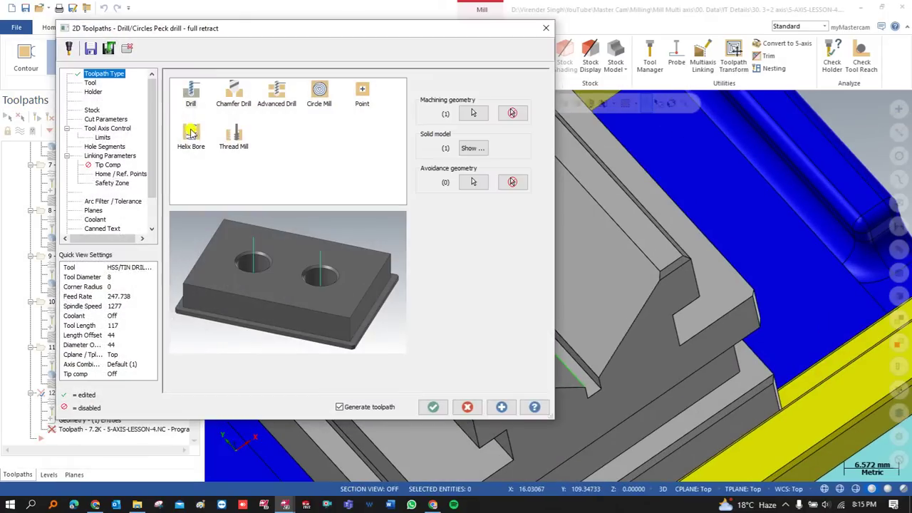
# - Set peck drill operation 12's absolute depth to 85.344 from a point on the through hole's lower edge and accept the parameters
pyautogui.click(103, 156)
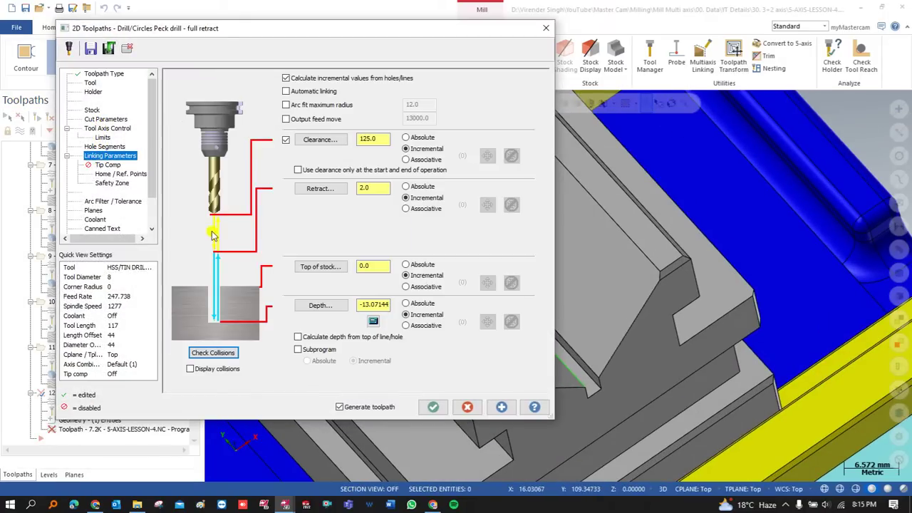
pyautogui.click(306, 303)
pyautogui.scroll(-4, 537, 171)
pyautogui.moveTo(445, 225); pyautogui.dragTo(540, 147, button='middle')
pyautogui.scroll(3, 472, 329)
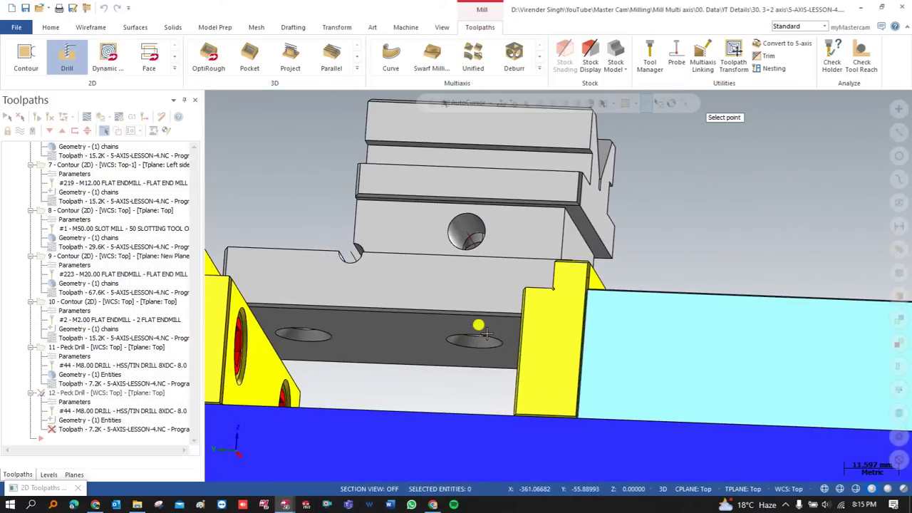
pyautogui.click(498, 342)
pyautogui.click(413, 304)
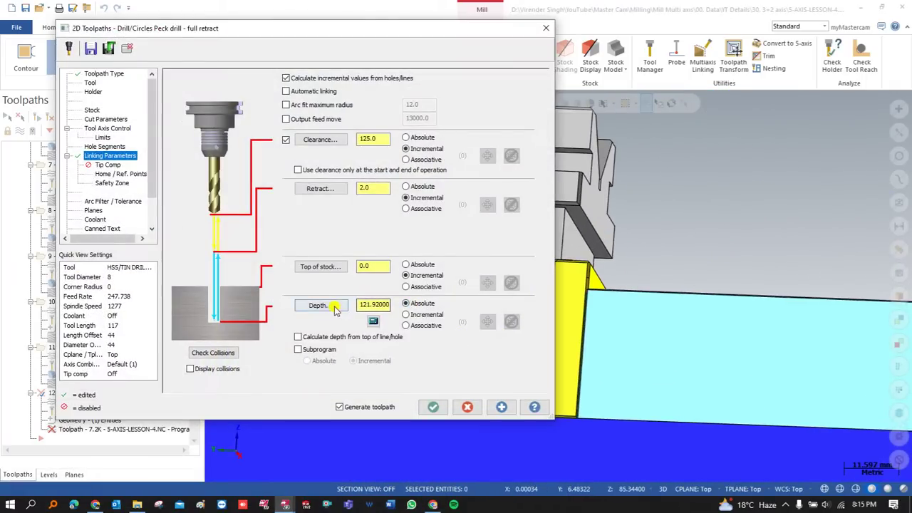
pyautogui.click(320, 305)
pyautogui.click(497, 337)
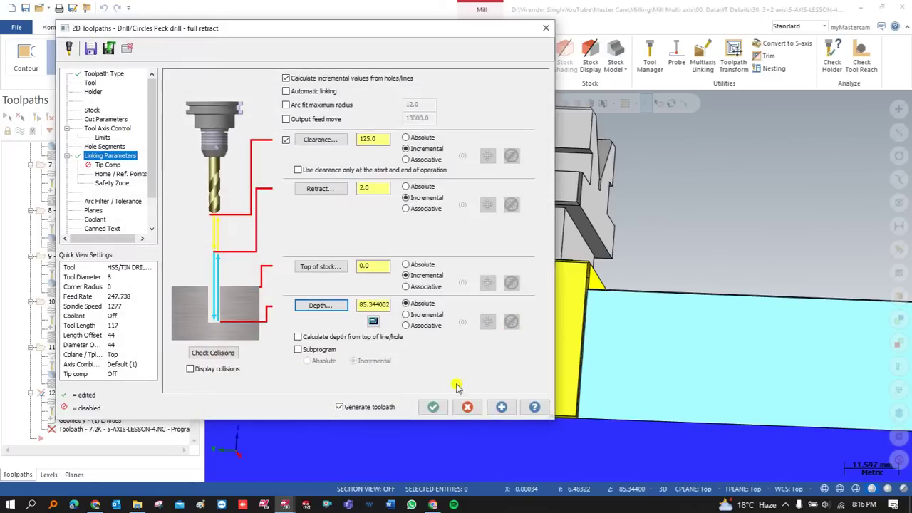
pyautogui.click(433, 407)
# - Backplot peck drill operation 12 and check how far the drill reaches at the underside of the part
pyautogui.scroll(-2, 438, 322)
pyautogui.moveTo(437, 322); pyautogui.dragTo(373, 379, button='middle')
pyautogui.click(86, 117)
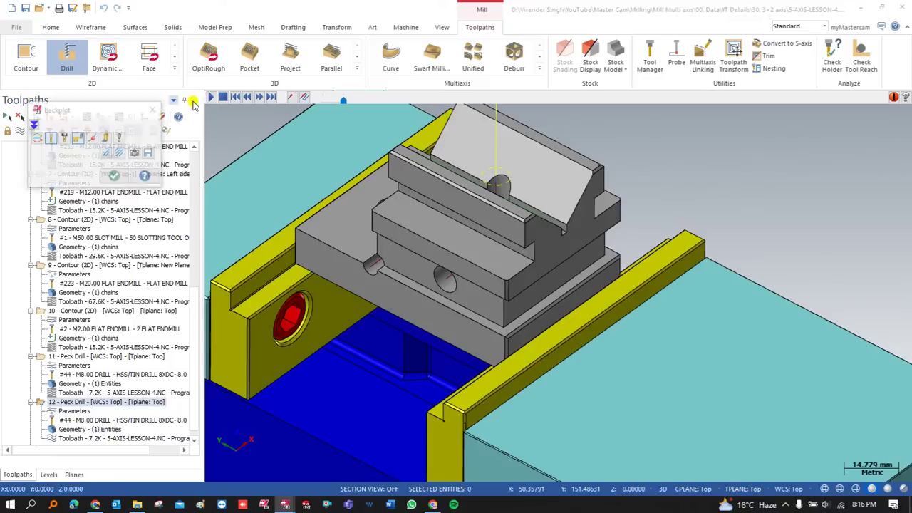
pyautogui.moveTo(343, 100); pyautogui.dragTo(350, 101)
pyautogui.moveTo(413, 262); pyautogui.dragTo(434, 267, button='middle')
pyautogui.press('Escape')
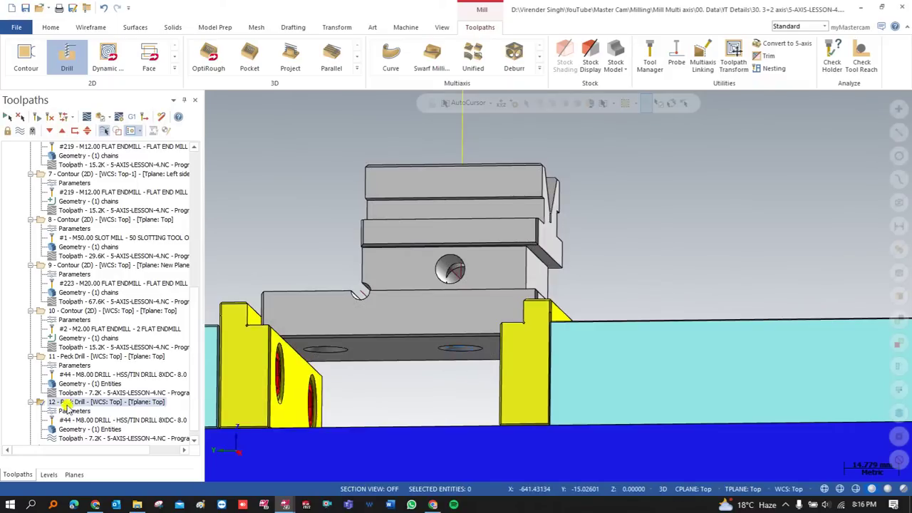
pyautogui.click(89, 119)
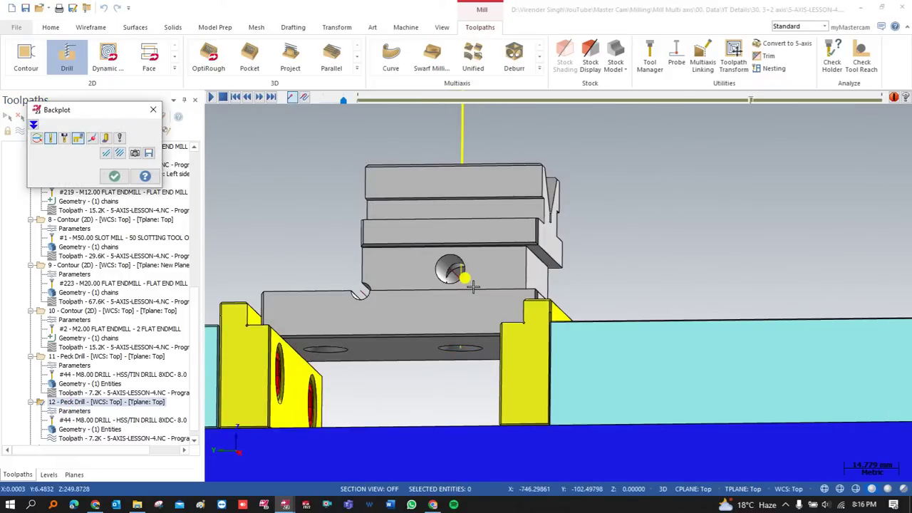
pyautogui.press('Escape')
# - Add the current tool's tip depth of -2.403442 to operation 12's depth with the depth calculator and accept the parameters
pyautogui.click(62, 411)
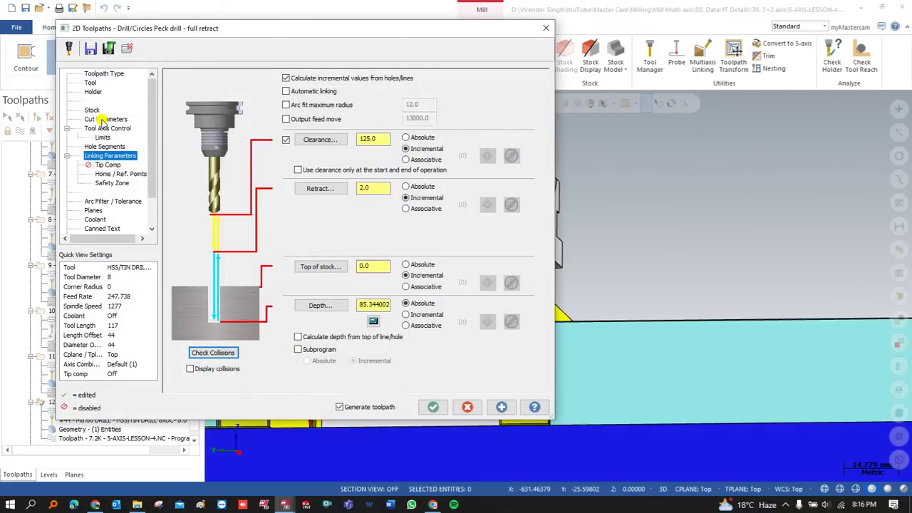
pyautogui.click(373, 322)
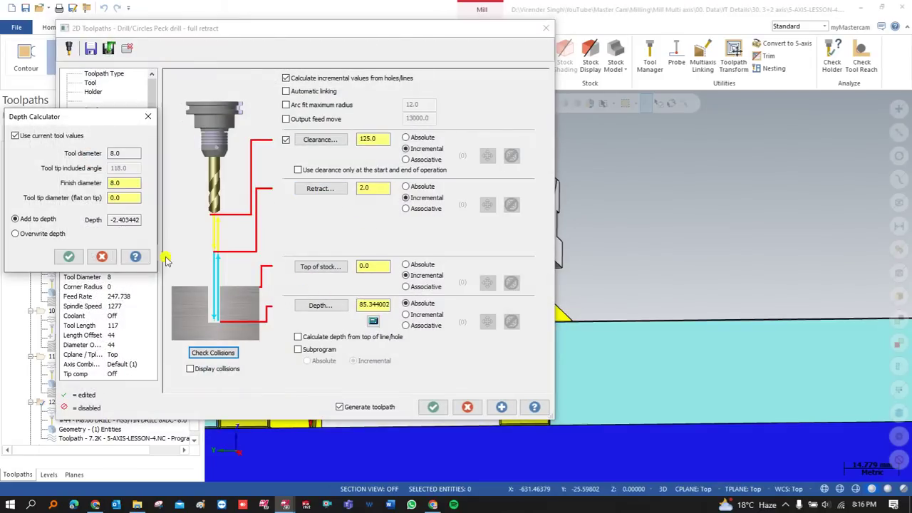
pyautogui.click(70, 257)
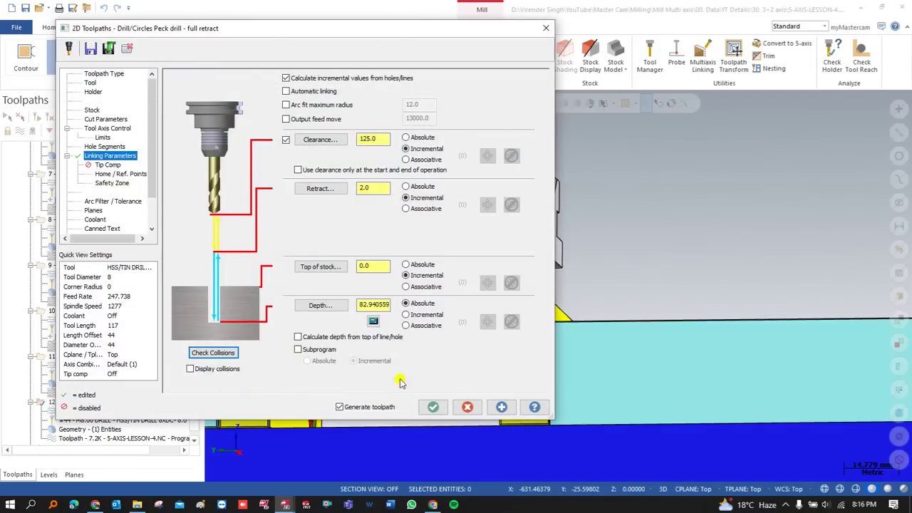
pyautogui.click(433, 407)
# - Examine the regenerated drill toolpath through the block from the left side view
pyautogui.moveTo(453, 340); pyautogui.dragTo(463, 246, button='middle')
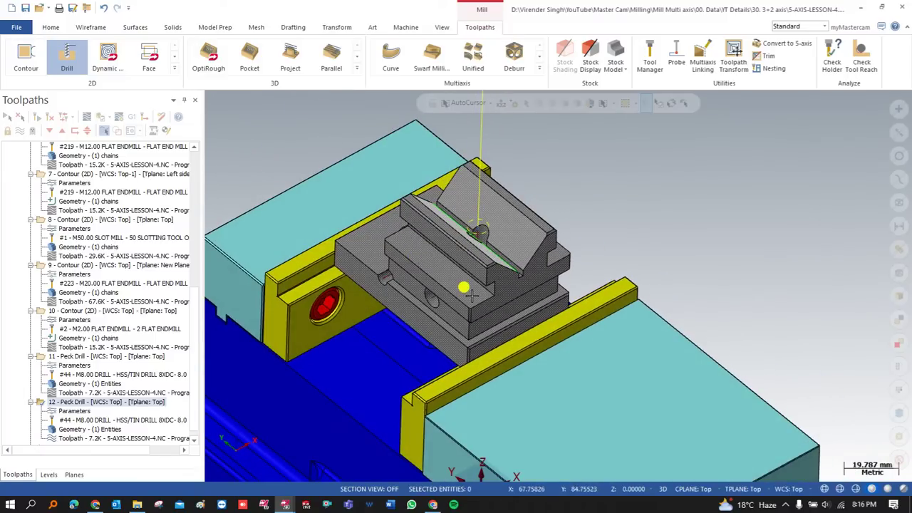
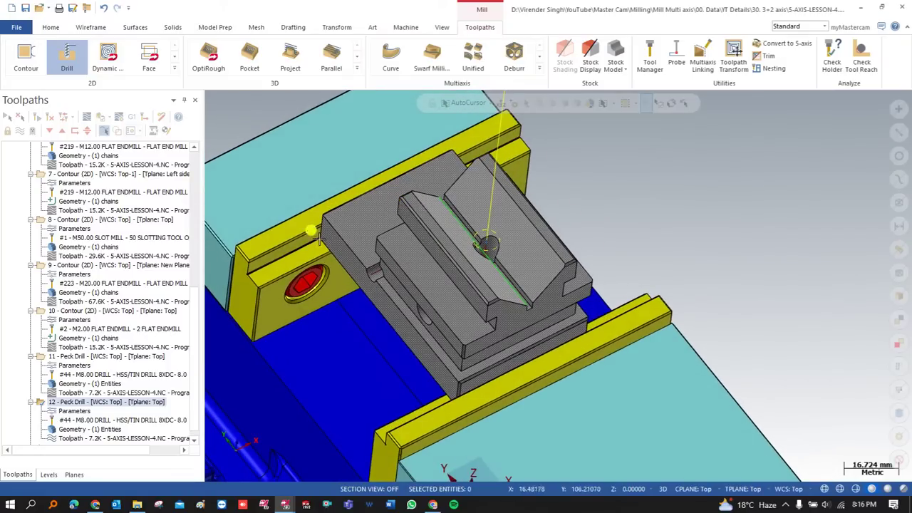
pyautogui.scroll(-1, 196, 285)
pyautogui.moveTo(250, 305); pyautogui.dragTo(417, 276, button='middle')
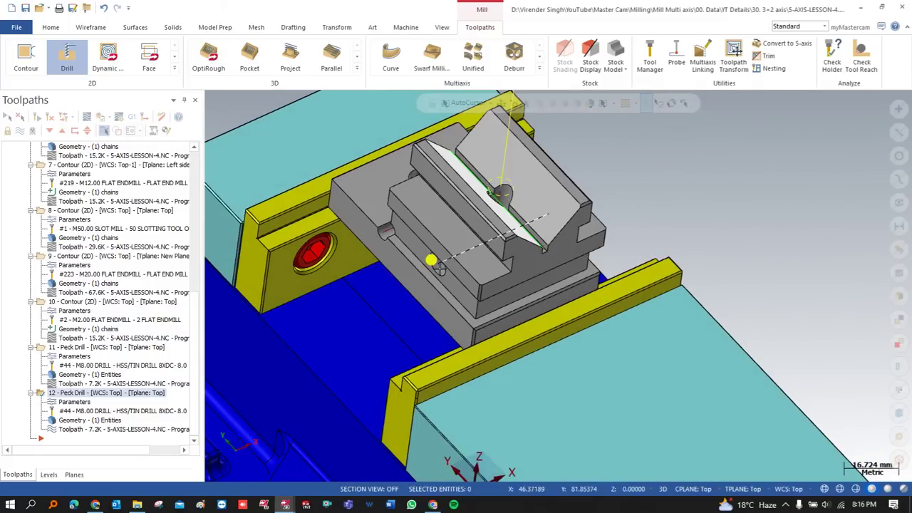
pyautogui.rightClick(688, 205)
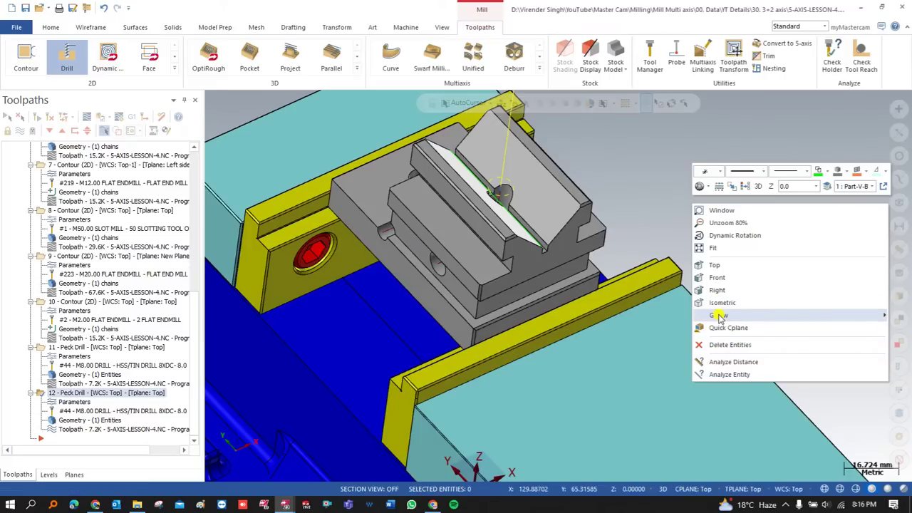
pyautogui.click(632, 343)
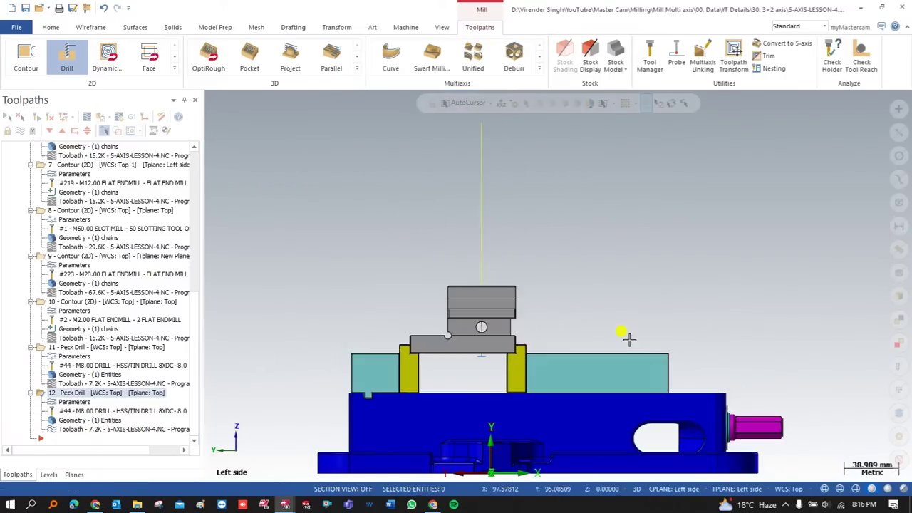
pyautogui.scroll(2, 460, 328)
pyautogui.scroll(-2, 437, 287)
pyautogui.scroll(2, 485, 307)
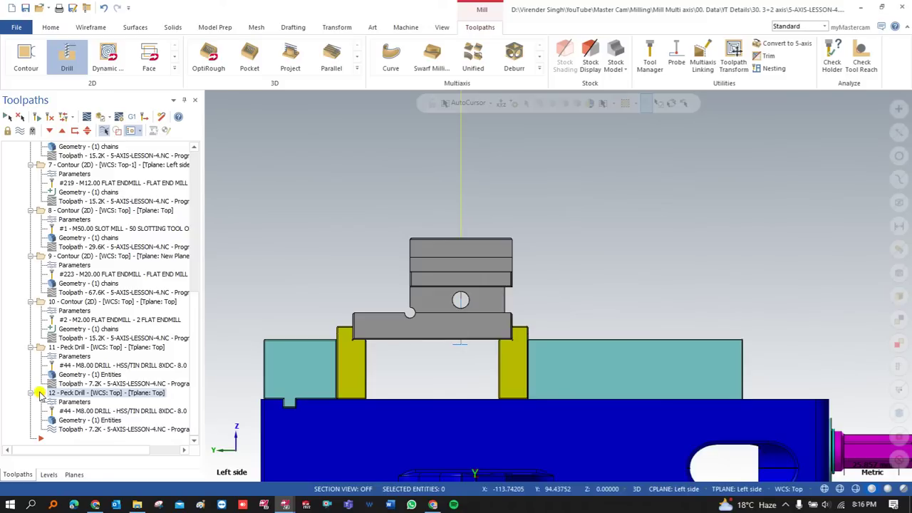
# - Duplicate peck drill operation 12 at the end of the operations list
pyautogui.hotkey('ctrl', 'v')
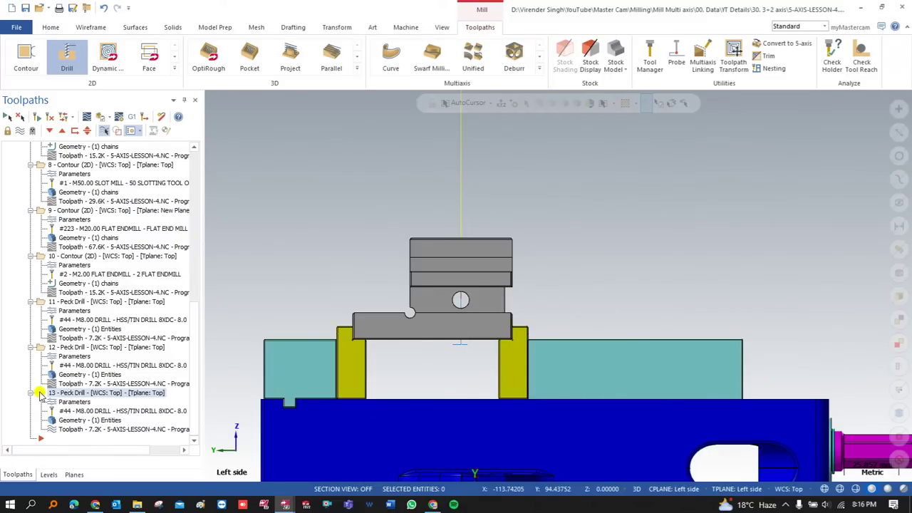
pyautogui.scroll(-1, 443, 300)
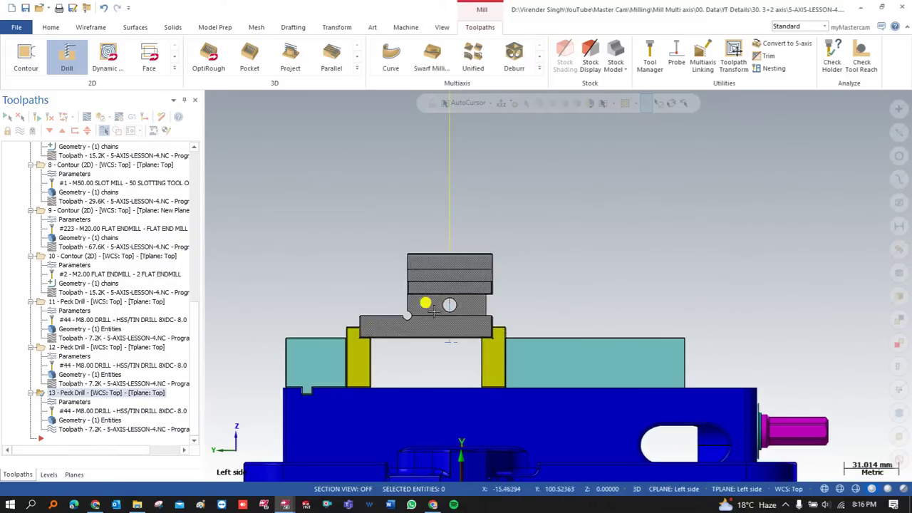
pyautogui.moveTo(451, 301); pyautogui.dragTo(413, 306, button='middle')
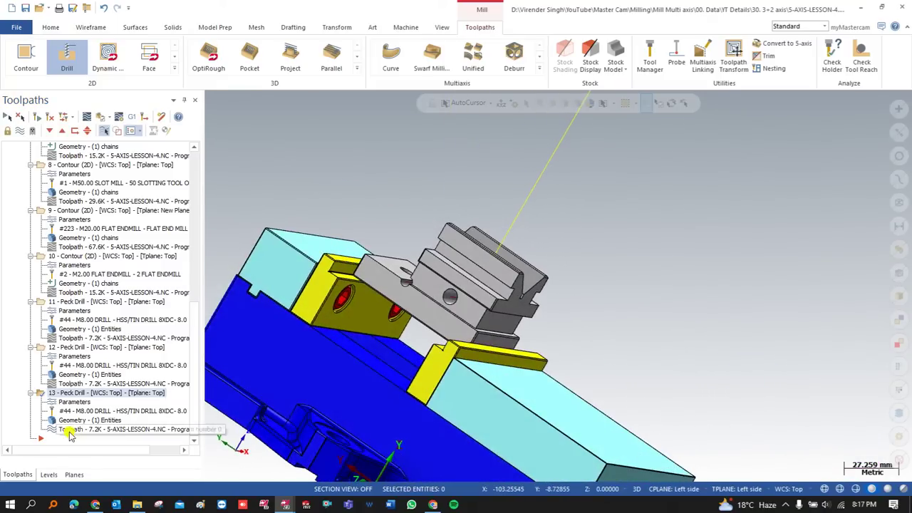
# - Replace the copied operation's machining geometry with the 8 mm hole in the block's side face and set its incremental depth to 0
pyautogui.click(66, 403)
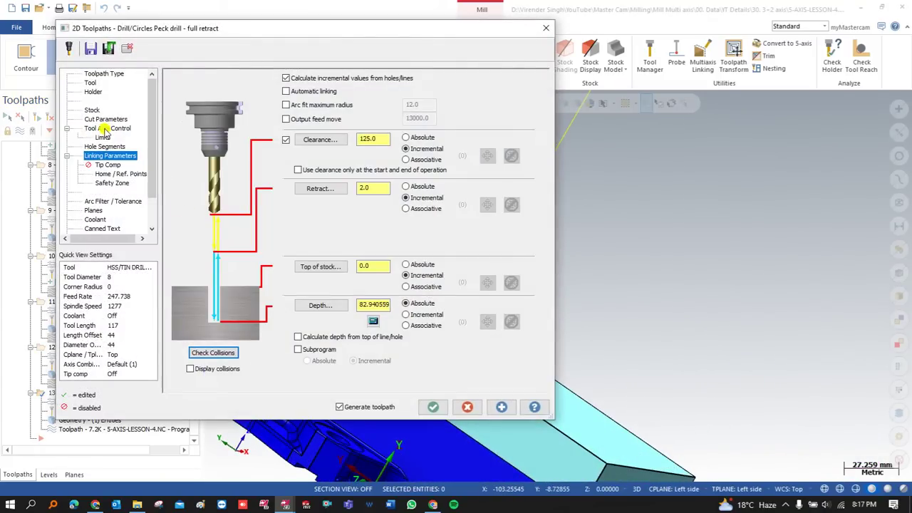
pyautogui.click(93, 74)
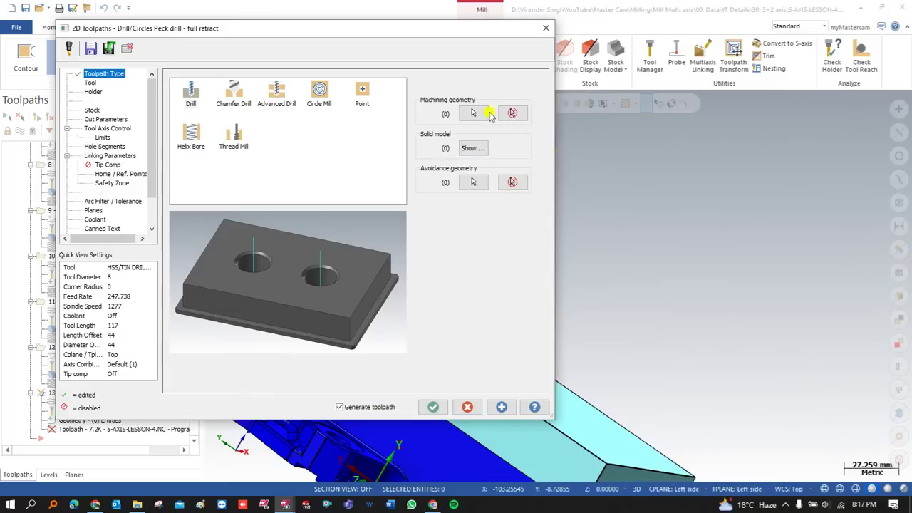
pyautogui.click(510, 113)
pyautogui.scroll(5, 442, 278)
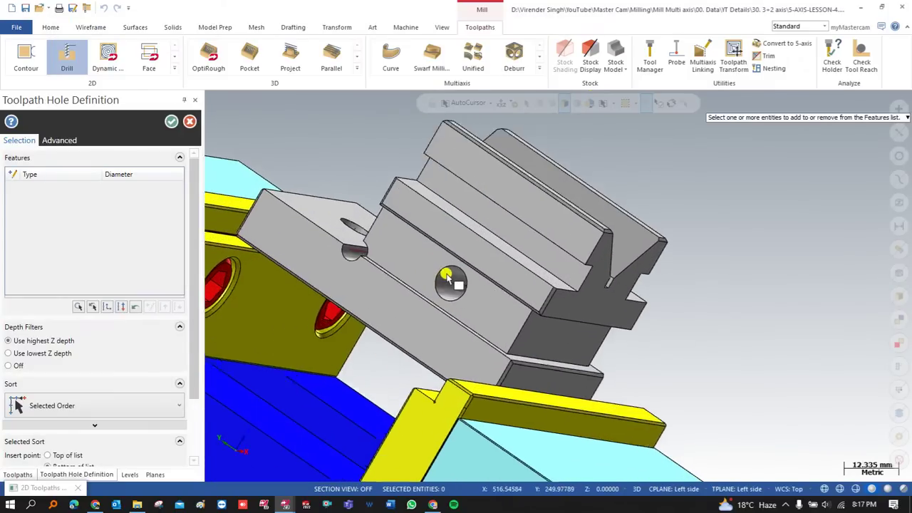
pyautogui.scroll(2, 446, 276)
pyautogui.click(446, 279)
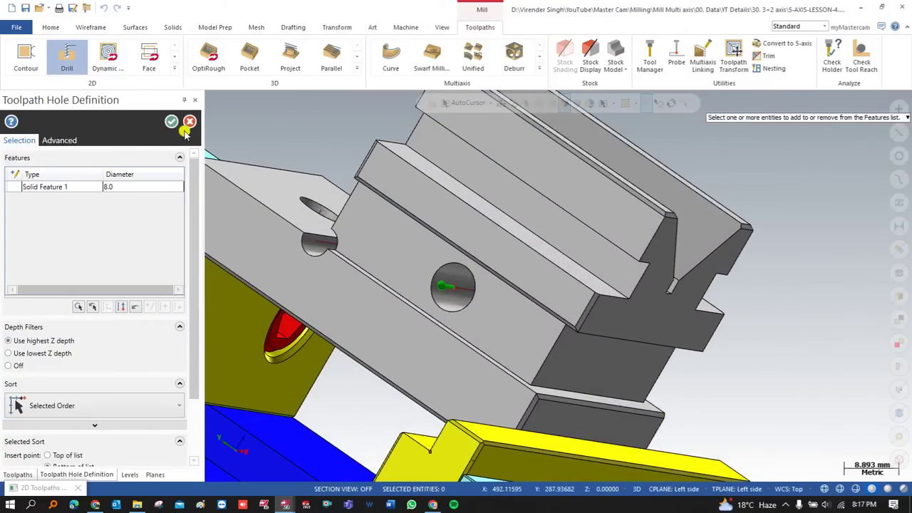
pyautogui.click(171, 122)
pyautogui.click(108, 156)
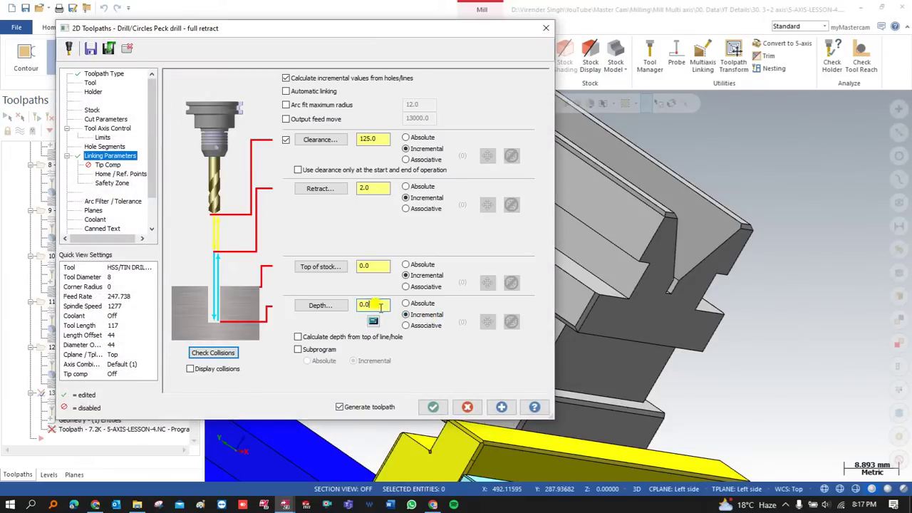
# - Set peck drill operation 13's tool plane to Right side, accept the parameters and check the resulting drilling direction
pyautogui.click(92, 210)
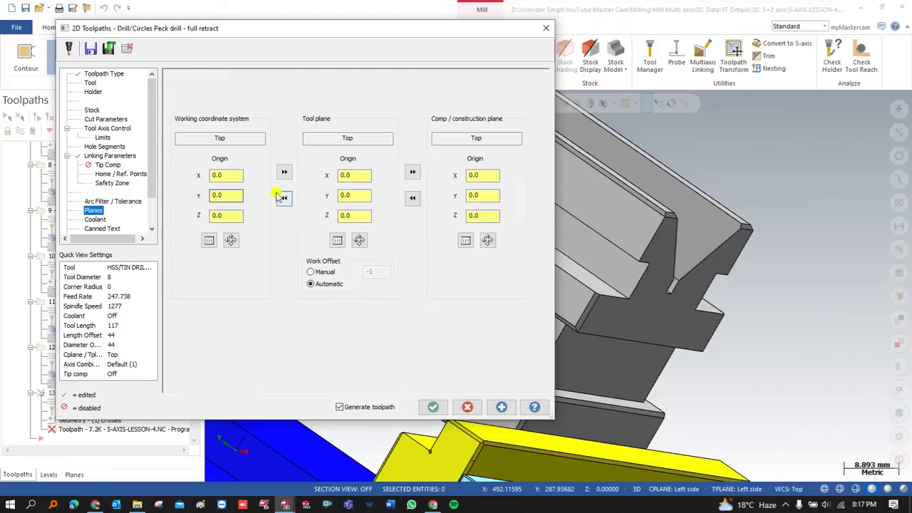
pyautogui.click(337, 240)
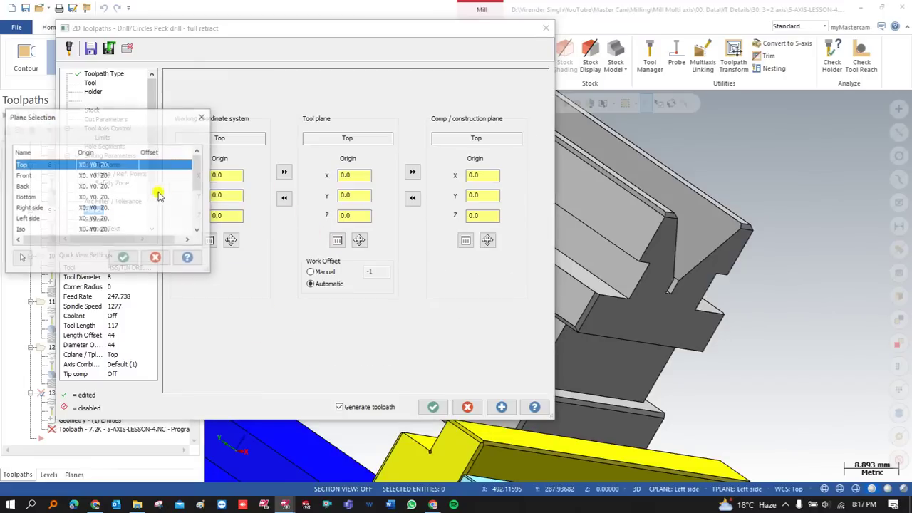
pyautogui.click(63, 206)
pyautogui.click(123, 258)
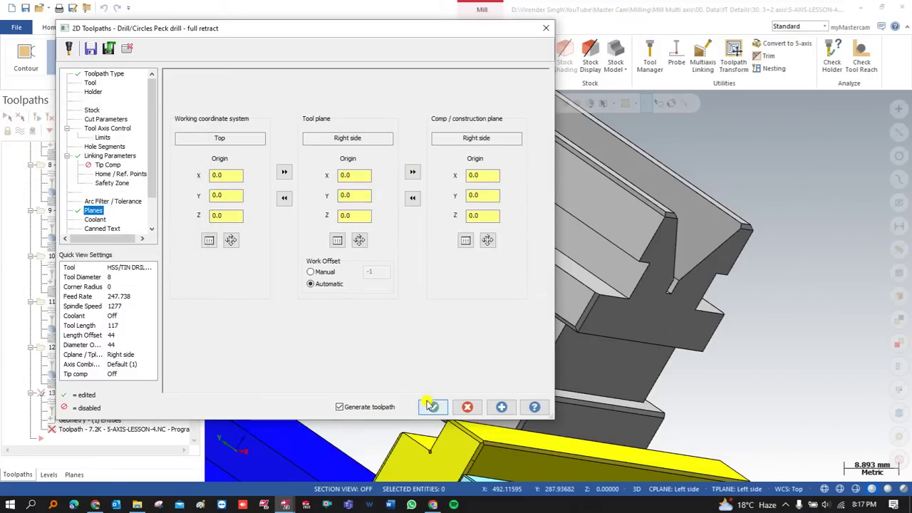
pyautogui.click(432, 406)
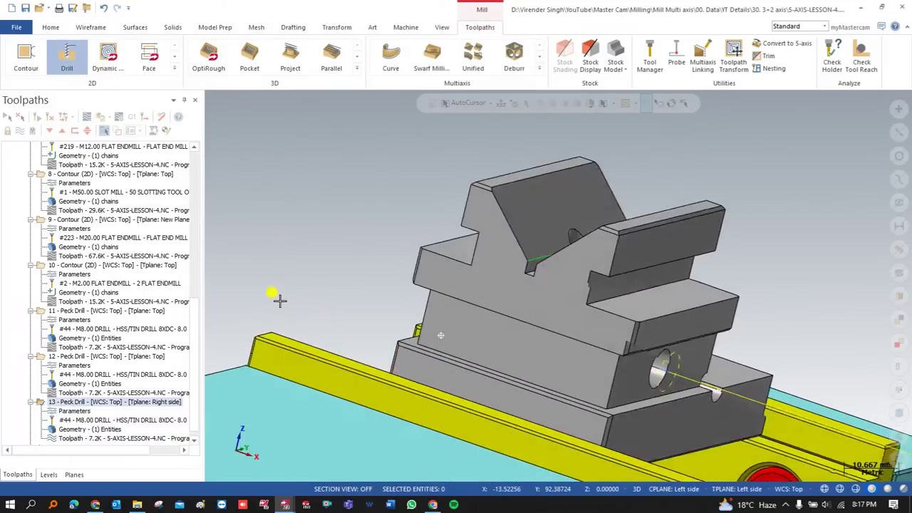
pyautogui.moveTo(279, 300); pyautogui.dragTo(578, 264, button='middle')
# - Set peck drill operation 13's tool plane to Left side and its incremental clearance to 50, and accept the parameters
pyautogui.click(79, 411)
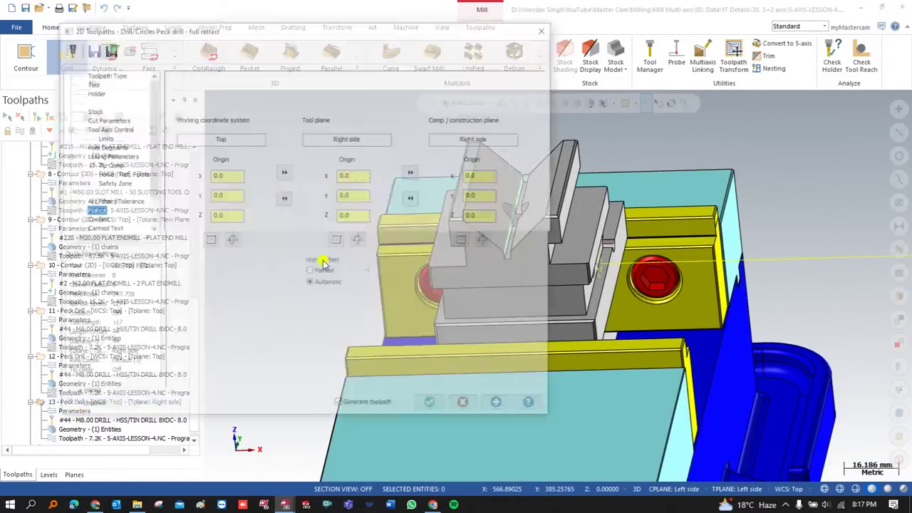
pyautogui.click(337, 241)
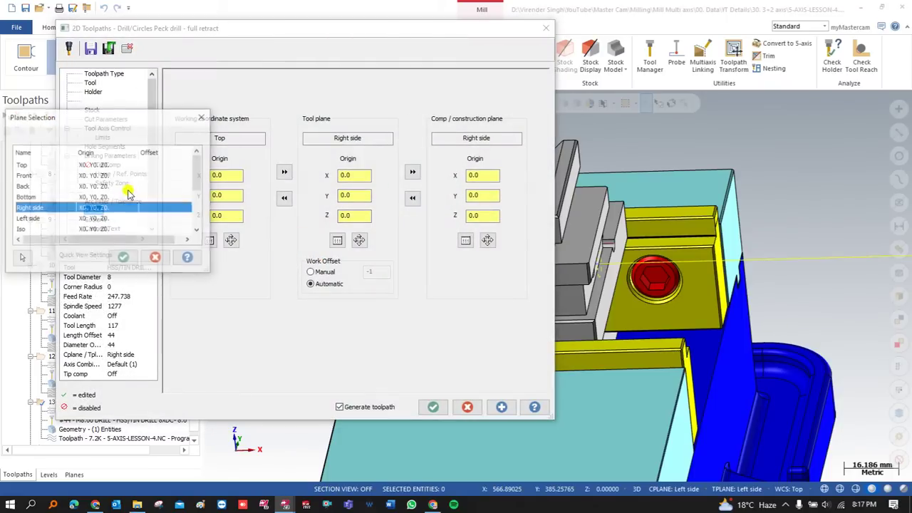
pyautogui.click(28, 219)
pyautogui.click(121, 258)
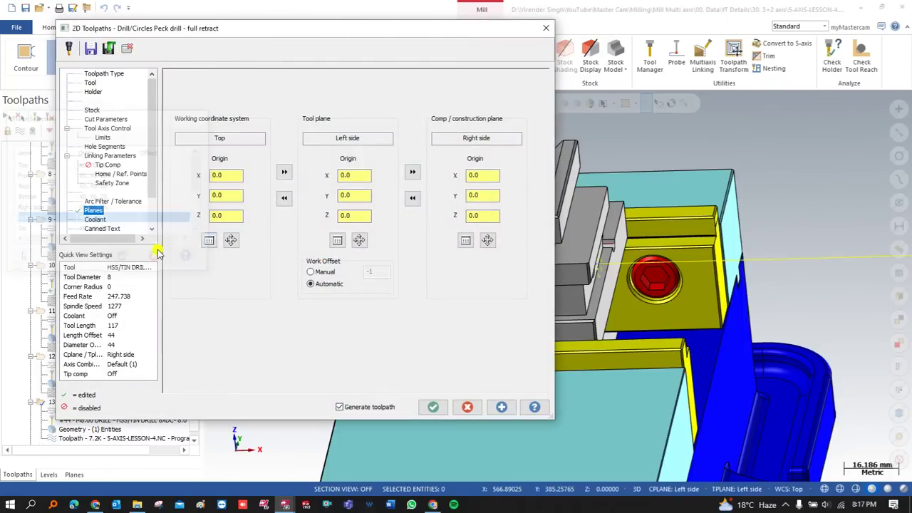
pyautogui.click(109, 157)
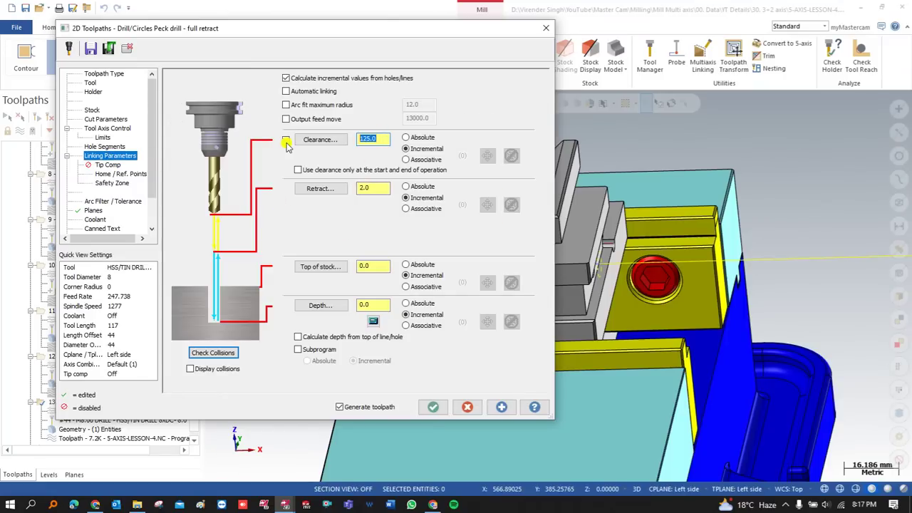
pyautogui.click(431, 407)
# - Backplot peck drill operation 13 and check the drill's approach and depth in the side hole
pyautogui.scroll(-2, 489, 325)
pyautogui.moveTo(451, 304); pyautogui.dragTo(515, 283, button='middle')
pyautogui.click(87, 117)
pyautogui.click(213, 97)
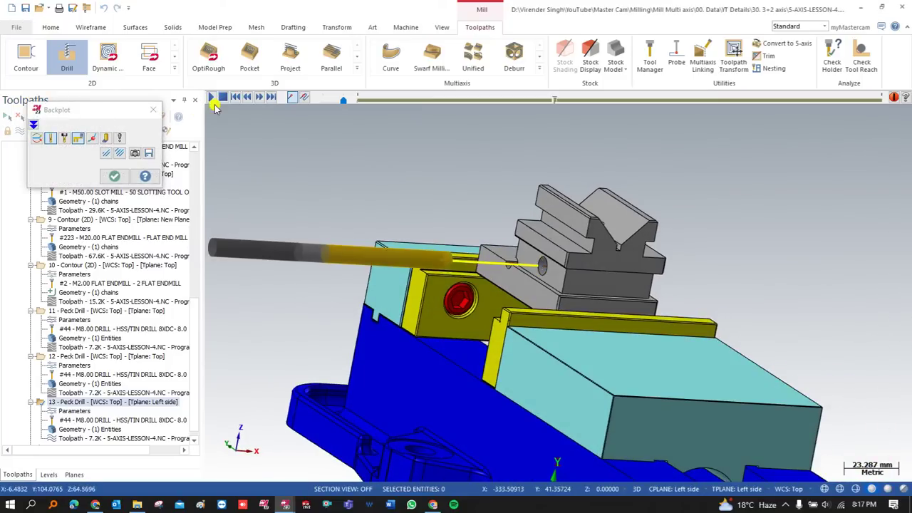
pyautogui.moveTo(460, 186); pyautogui.dragTo(473, 240, button='middle')
pyautogui.scroll(2, 525, 242)
pyautogui.press('Escape')
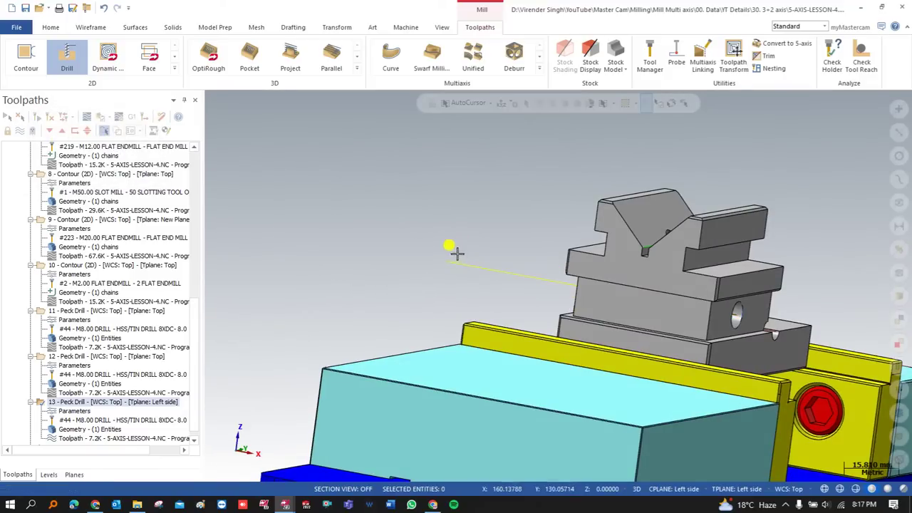
# - Add the tip depth of -2.403442 to peck drill operation 13's depth using the depth calculator, and accept the parameters
pyautogui.click(75, 412)
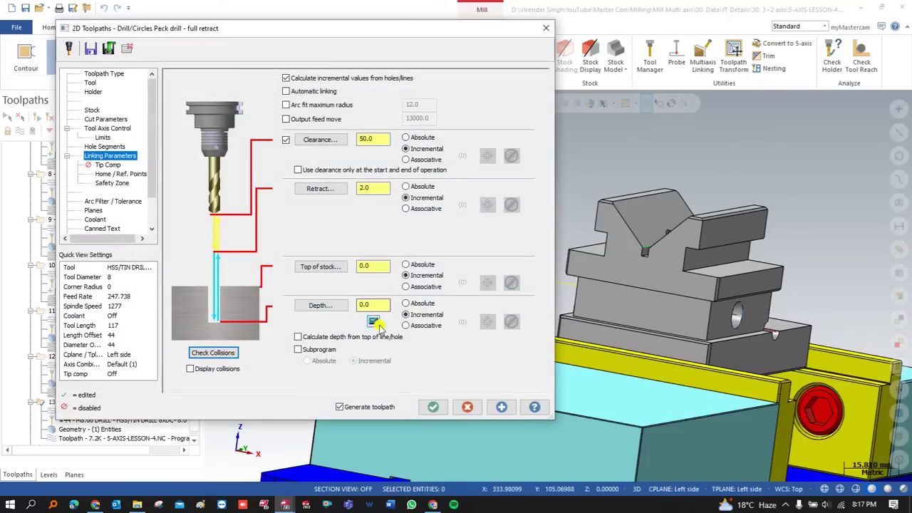
pyautogui.click(372, 323)
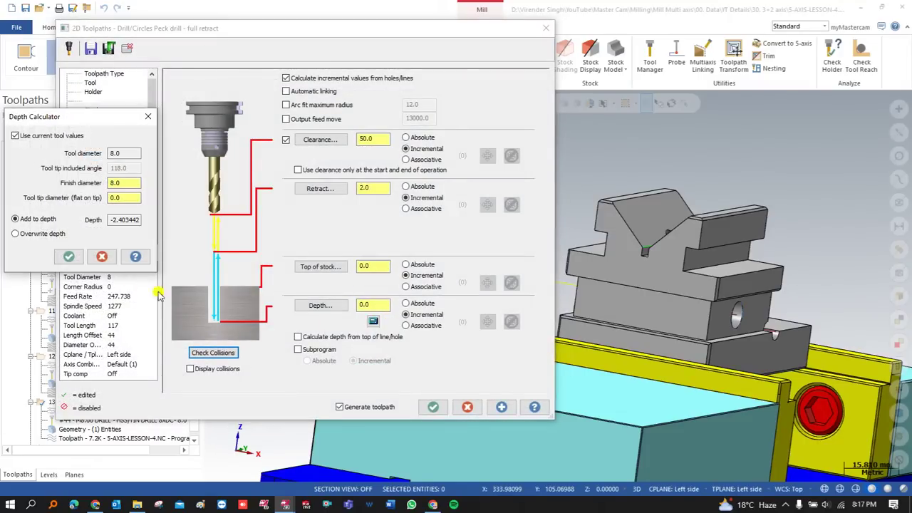
pyautogui.click(69, 257)
pyautogui.click(433, 407)
# - Create a new drill operation on the small hole in the lower step of the block's side face
pyautogui.moveTo(471, 241)
pyautogui.mouseDown(button='middle')
pyautogui.moveTo(492, 252)
pyautogui.moveTo(473, 258)
pyautogui.mouseUp(button='middle')
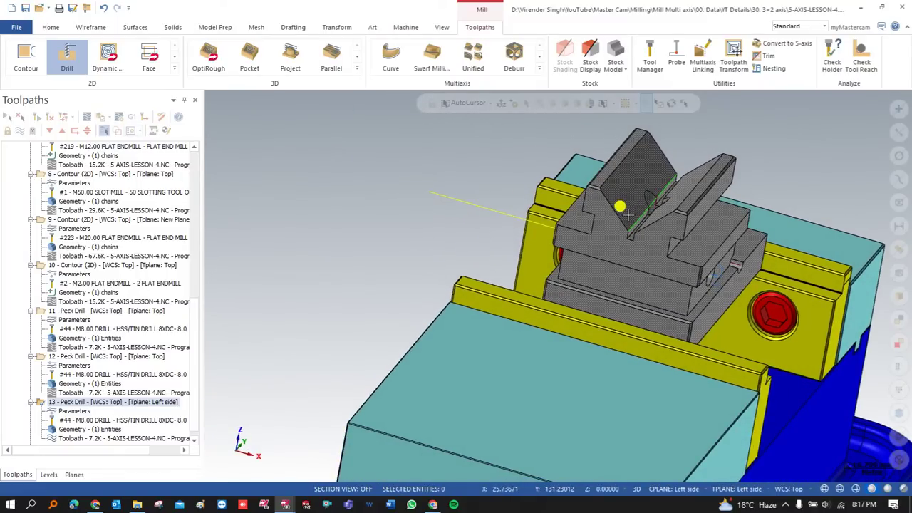
pyautogui.scroll(-2, 586, 264)
pyautogui.scroll(2, 635, 218)
pyautogui.moveTo(635, 218); pyautogui.dragTo(667, 225, button='middle')
pyautogui.scroll(-2, 600, 229)
pyautogui.scroll(2, 672, 218)
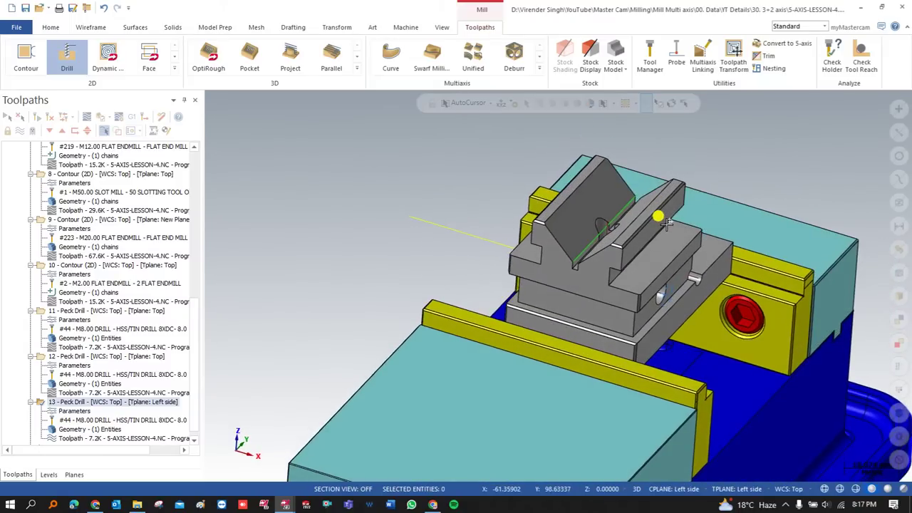
pyautogui.scroll(3, 699, 264)
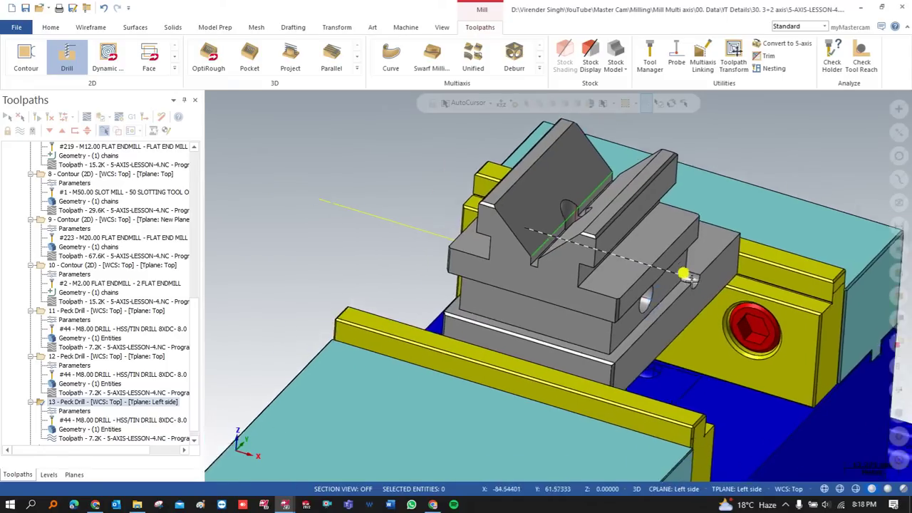
pyautogui.scroll(5, 677, 270)
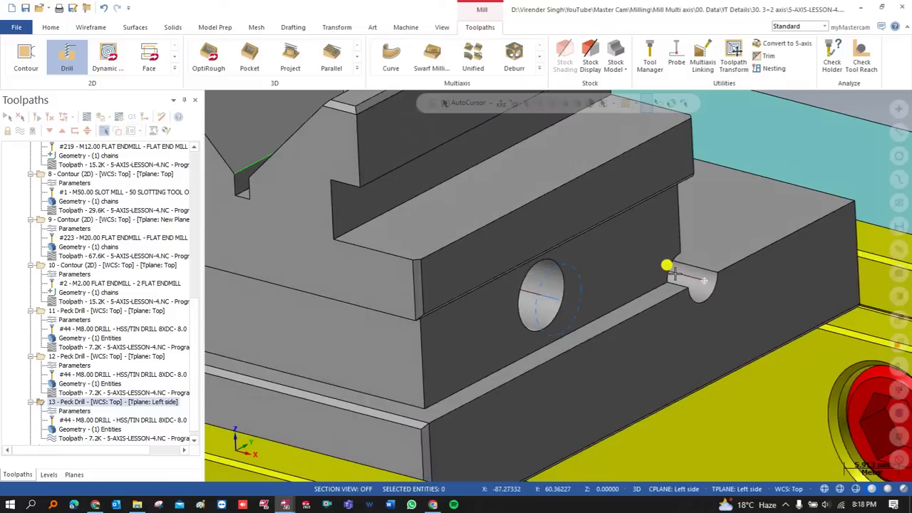
pyautogui.scroll(-5, 674, 272)
pyautogui.click(66, 60)
pyautogui.scroll(5, 706, 285)
pyautogui.click(705, 285)
pyautogui.click(171, 121)
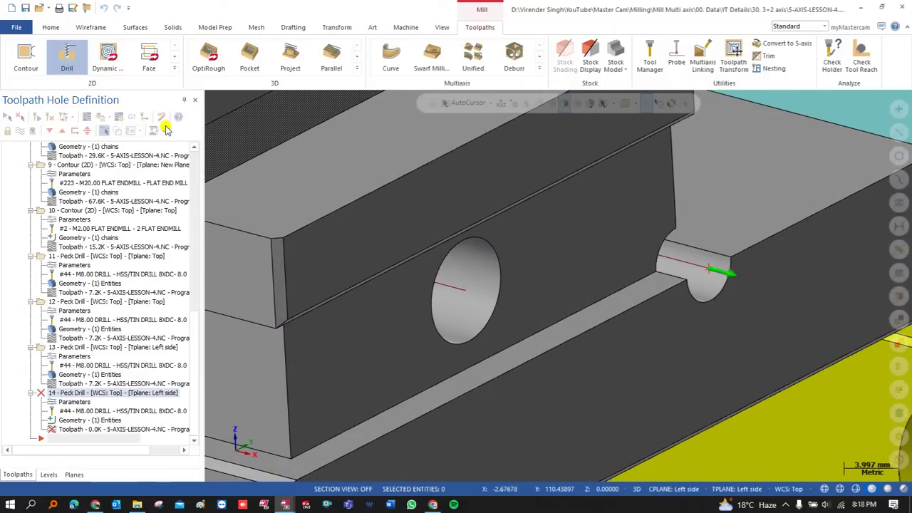
# - Assign the 5 mm solid carbide drill, tool number 21, from the tool library and keep the Peck Drill cycle
pyautogui.click(91, 83)
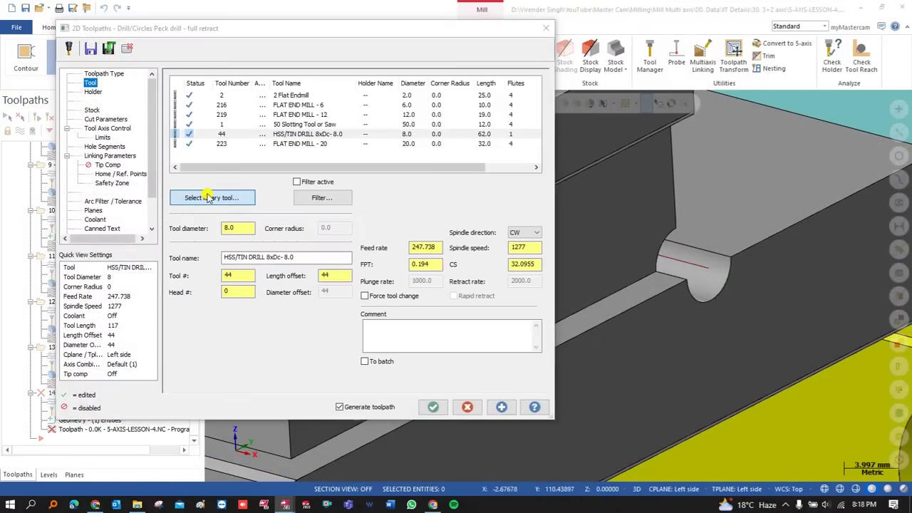
pyautogui.click(208, 198)
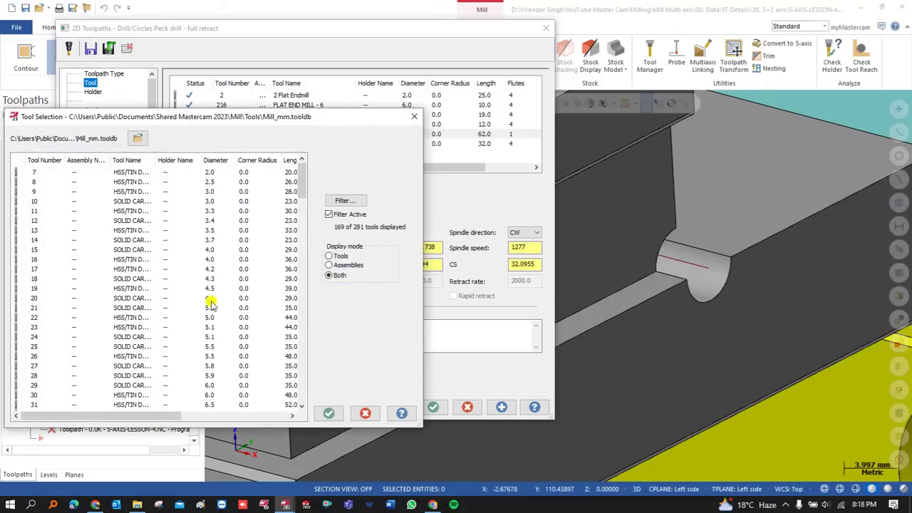
pyautogui.click(212, 308)
pyautogui.click(329, 413)
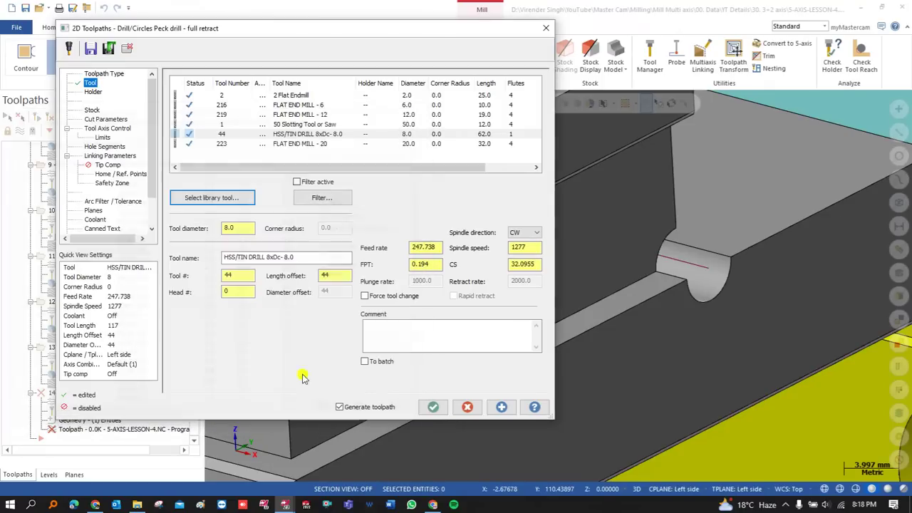
pyautogui.click(94, 119)
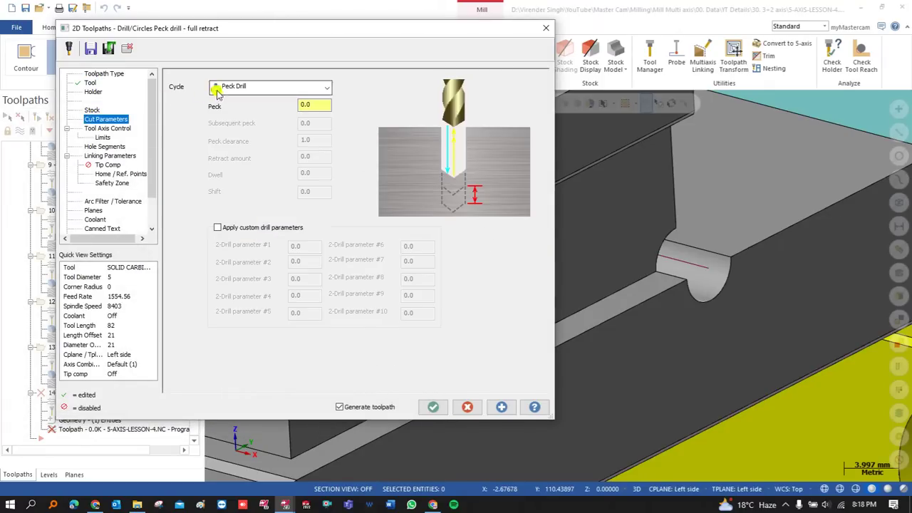
pyautogui.click(217, 88)
pyautogui.click(234, 106)
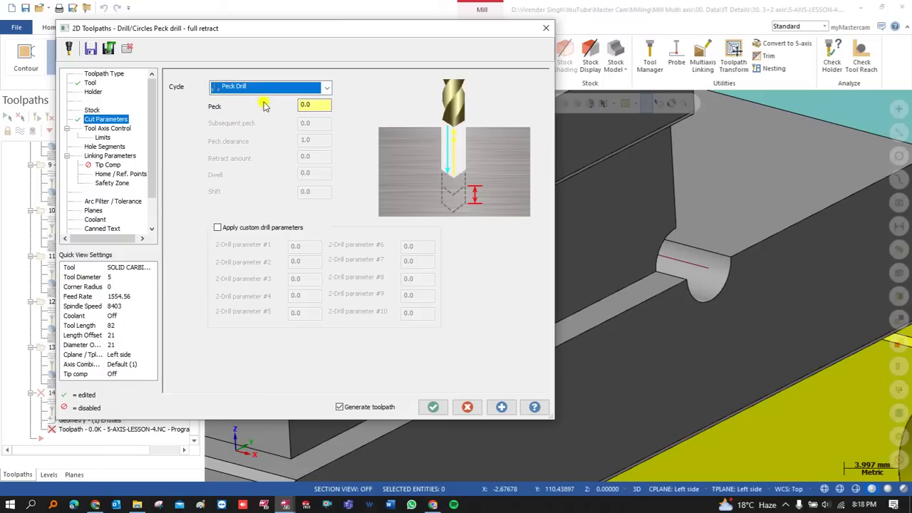
# - Pick the new operation's drilling depth from a point on the small side hole, and accept the parameters with the Left side tool plane
pyautogui.click(106, 156)
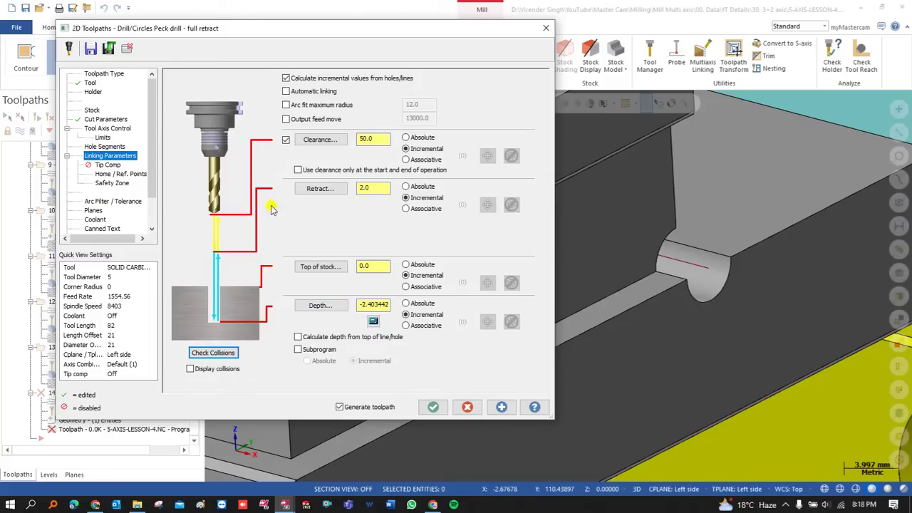
pyautogui.click(322, 267)
pyautogui.click(686, 265)
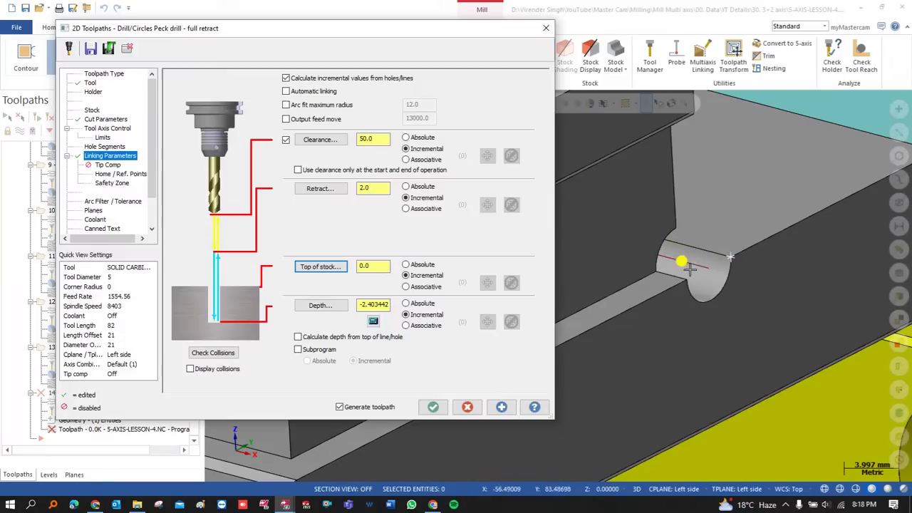
pyautogui.click(346, 308)
pyautogui.scroll(-6, 521, 283)
pyautogui.moveTo(515, 307); pyautogui.dragTo(468, 240, button='middle')
pyautogui.scroll(2, 358, 348)
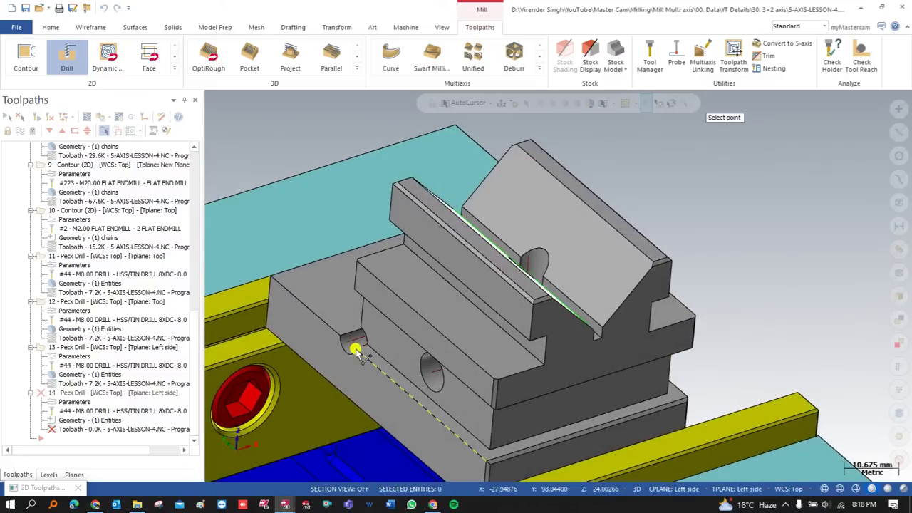
pyautogui.click(355, 350)
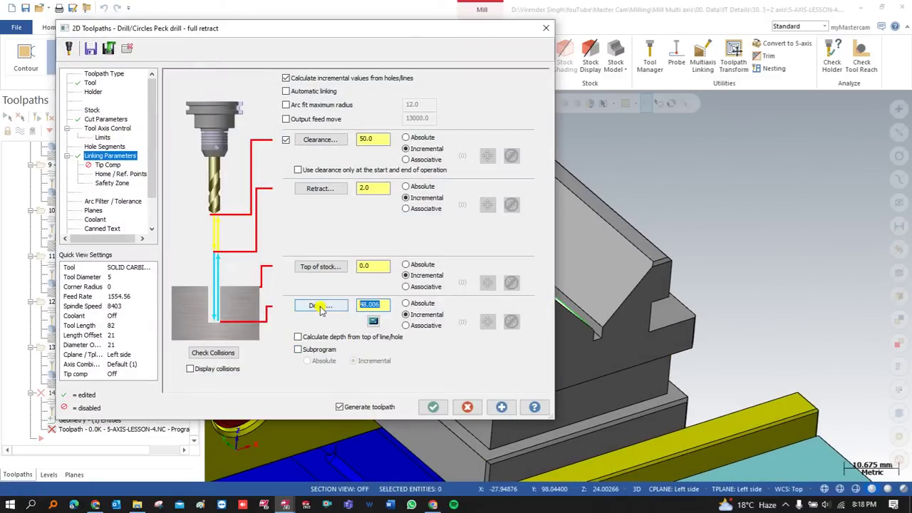
pyautogui.click(93, 210)
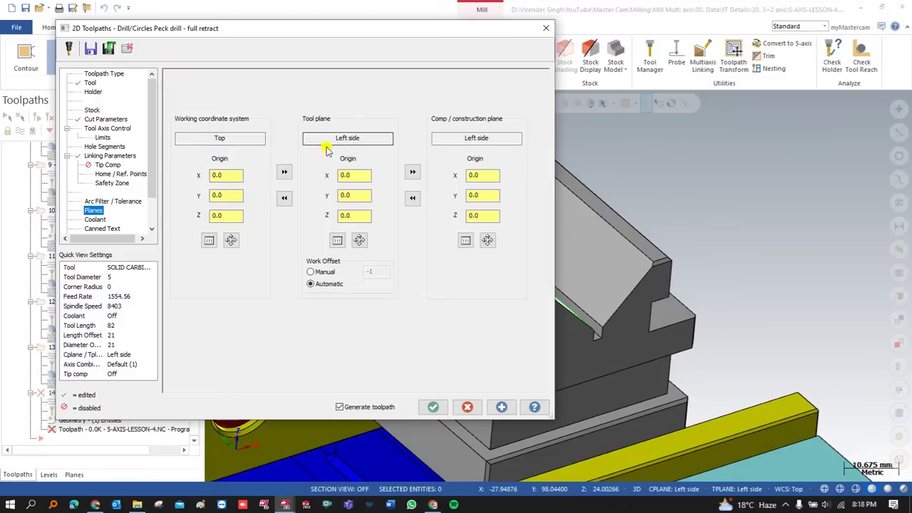
pyautogui.click(434, 407)
# - Set peck drill operation 14's tool plane to Right side and accept the parameters
pyautogui.scroll(-2, 433, 326)
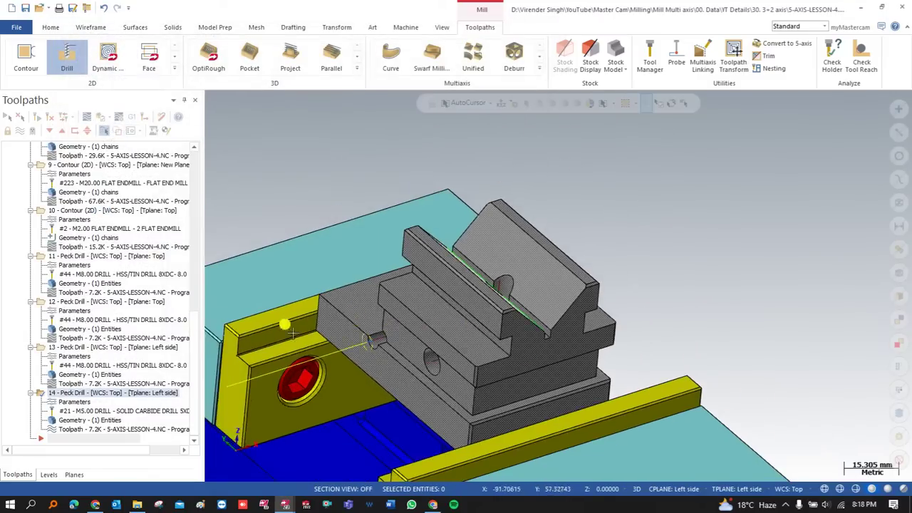
pyautogui.click(74, 402)
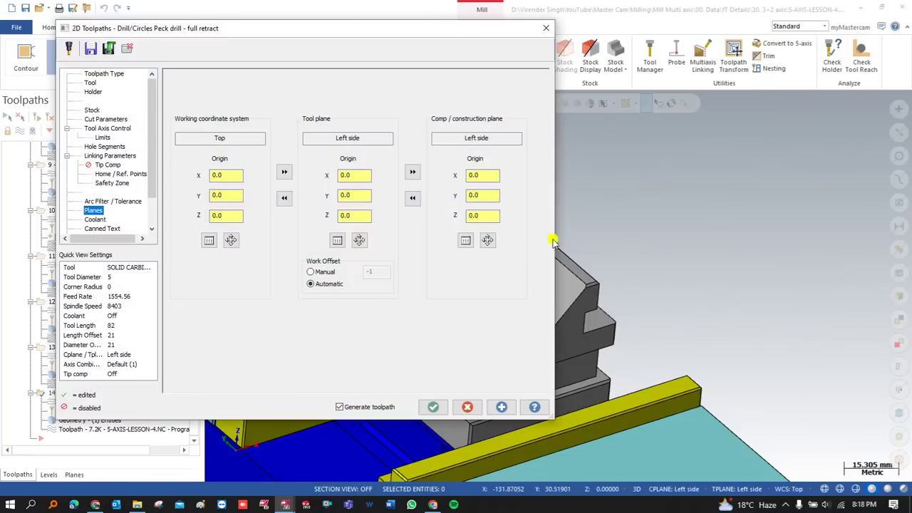
pyautogui.click(337, 240)
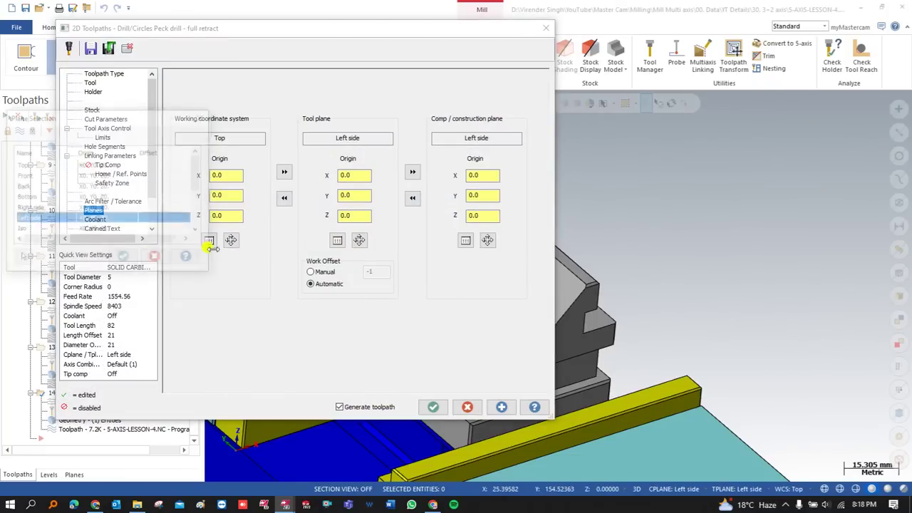
pyautogui.click(54, 208)
pyautogui.click(124, 259)
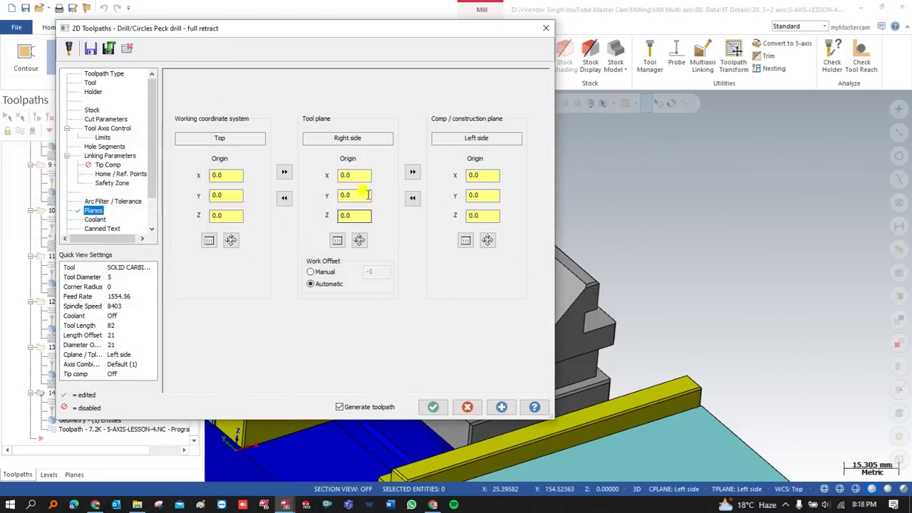
pyautogui.click(433, 407)
pyautogui.moveTo(470, 261); pyautogui.dragTo(428, 241, button='middle')
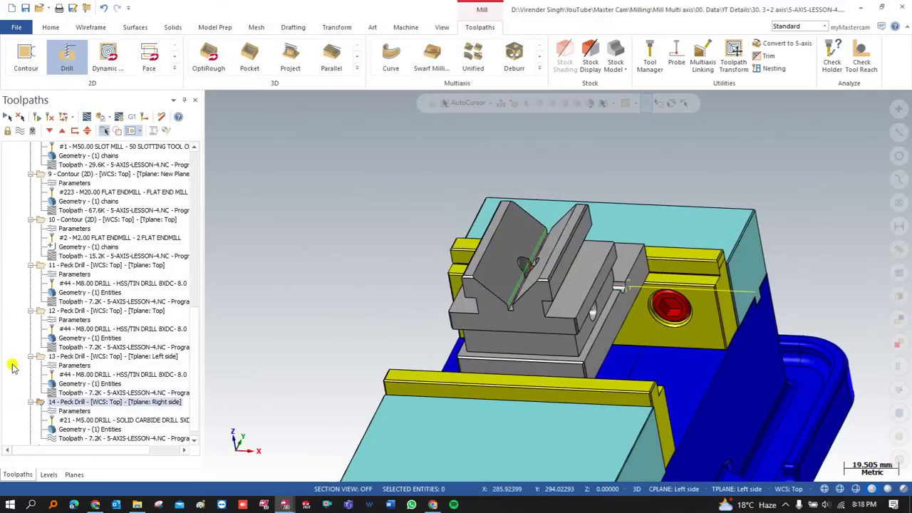
# - Compare the drilling directions of peck drill operations 13 and 14, and check operation 14's tool approach in backplot
pyautogui.click(45, 356)
pyautogui.moveTo(243, 320); pyautogui.dragTo(314, 311, button='middle')
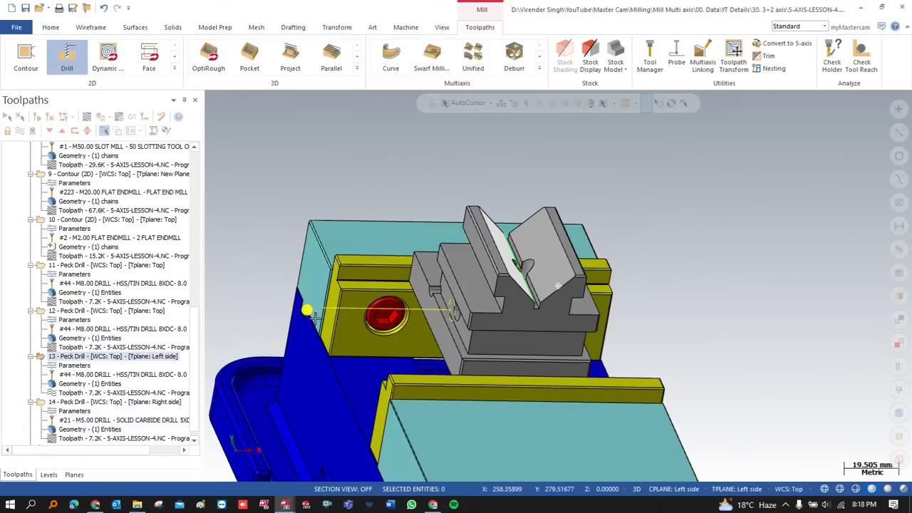
pyautogui.click(66, 403)
pyautogui.moveTo(556, 292)
pyautogui.mouseDown(button='middle')
pyautogui.moveTo(462, 266)
pyautogui.moveTo(563, 303)
pyautogui.mouseUp(button='middle')
pyautogui.scroll(1, 563, 303)
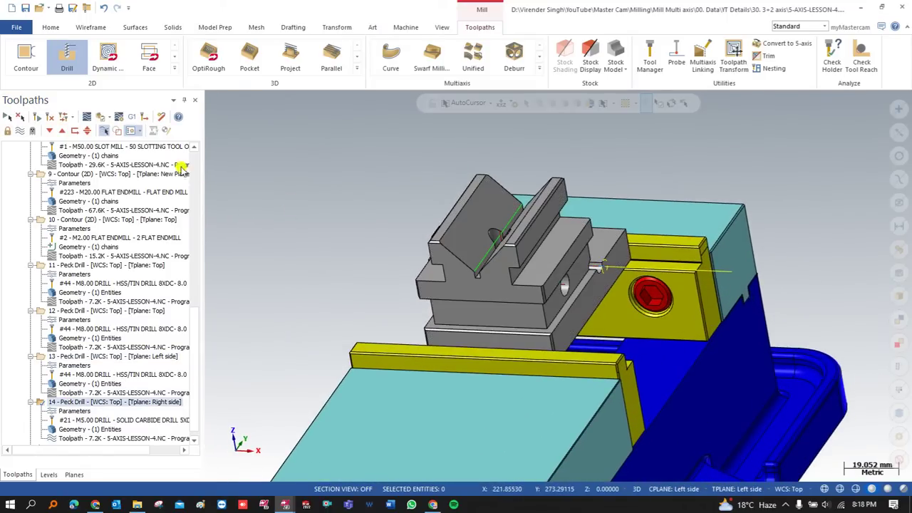
pyautogui.click(74, 120)
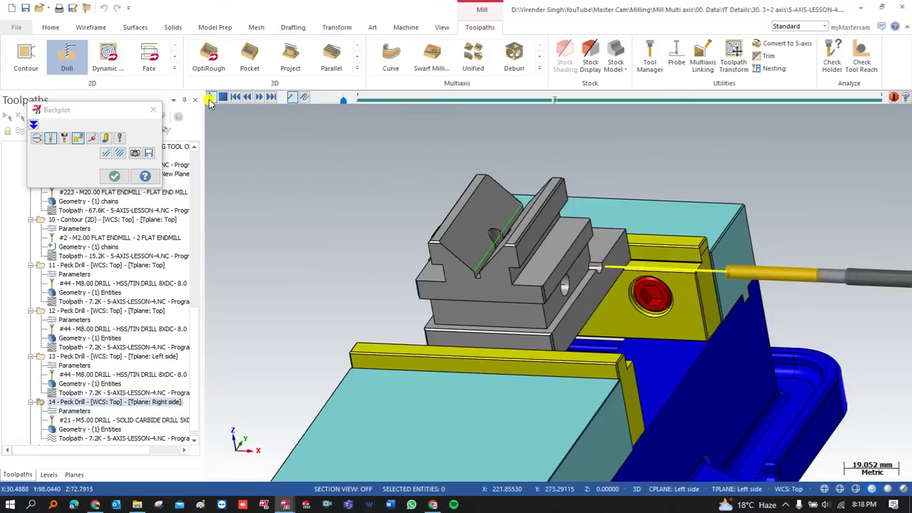
pyautogui.press('Escape')
# - Create a Model Chamfer toolpath and start its solid edge chain at the short top edge on the end of one V-block arm
pyautogui.scroll(-4, 365, 225)
pyautogui.moveTo(365, 226); pyautogui.dragTo(434, 206, button='middle')
pyautogui.scroll(7, 450, 214)
pyautogui.scroll(-6, 447, 195)
pyautogui.scroll(3, 427, 194)
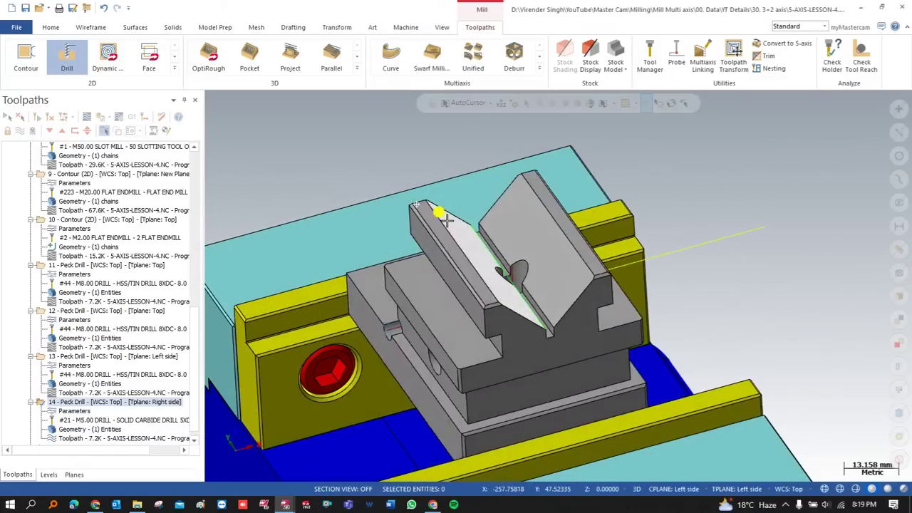
pyautogui.click(174, 71)
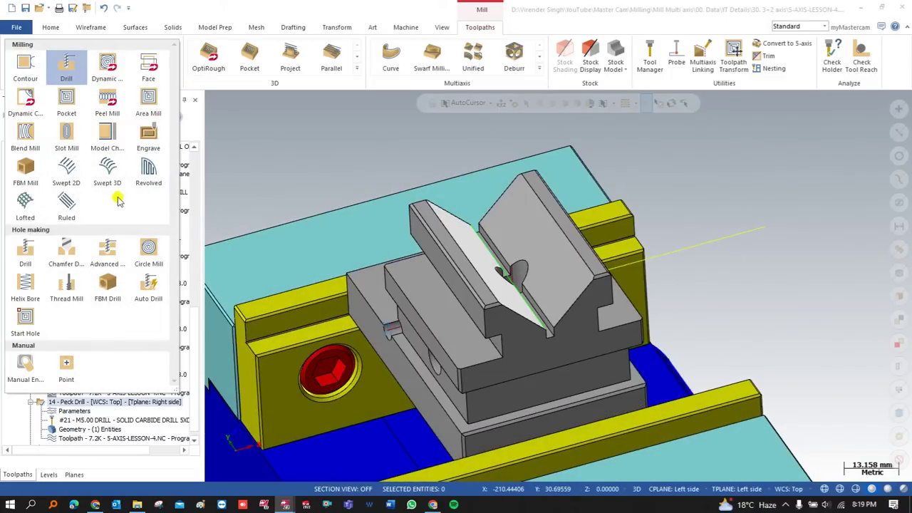
pyautogui.click(104, 140)
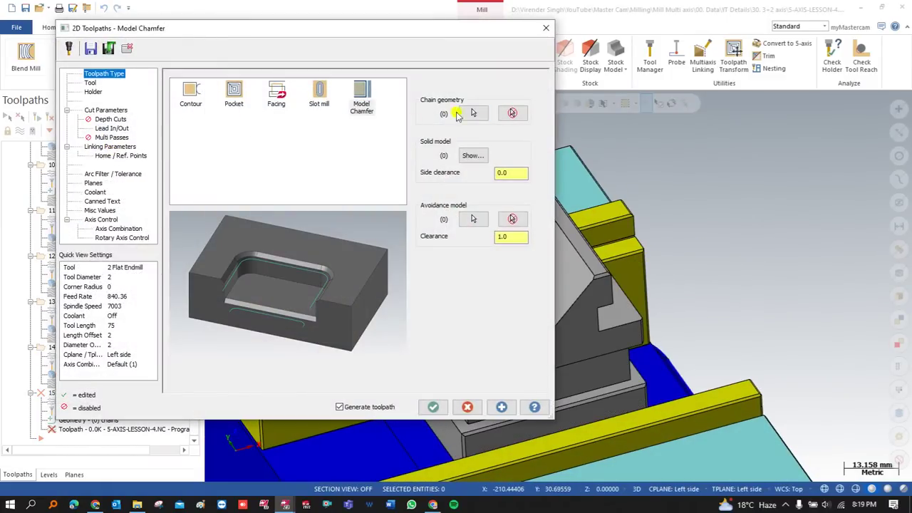
pyautogui.click(459, 116)
pyautogui.scroll(5, 484, 309)
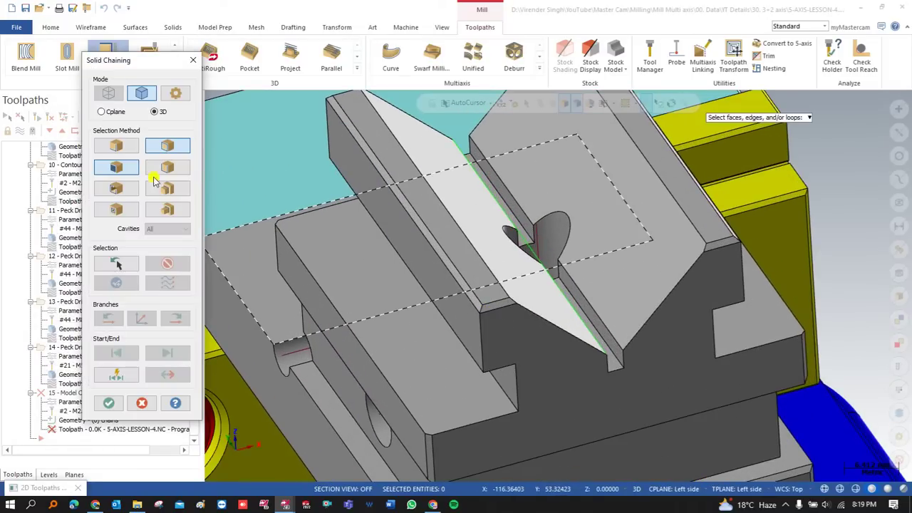
pyautogui.click(117, 146)
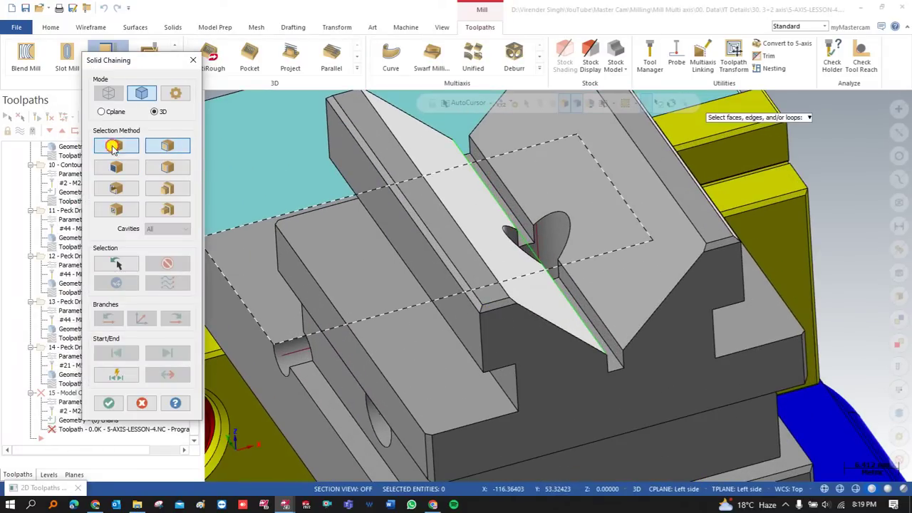
pyautogui.click(505, 304)
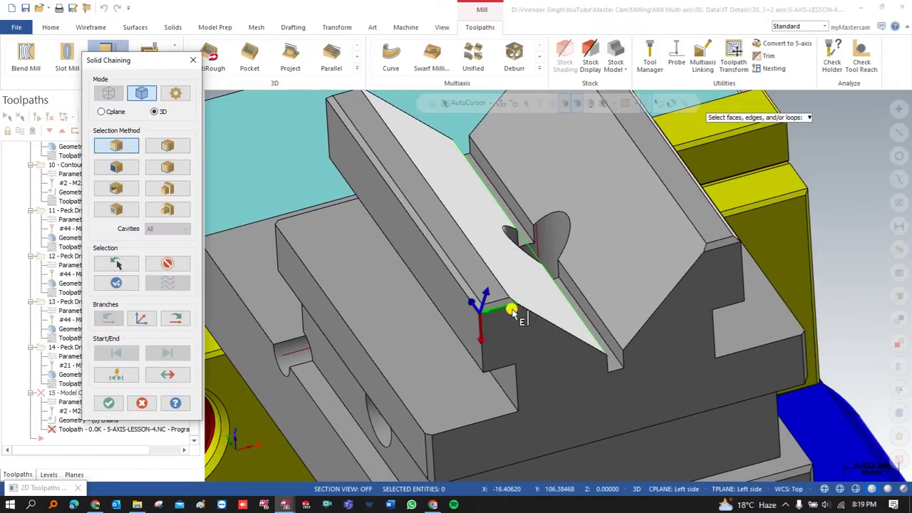
# - Extend the chain from the short end edge along the arm's outer long top edge and across its far end, and accept it
pyautogui.scroll(-2, 451, 335)
pyautogui.click(177, 320)
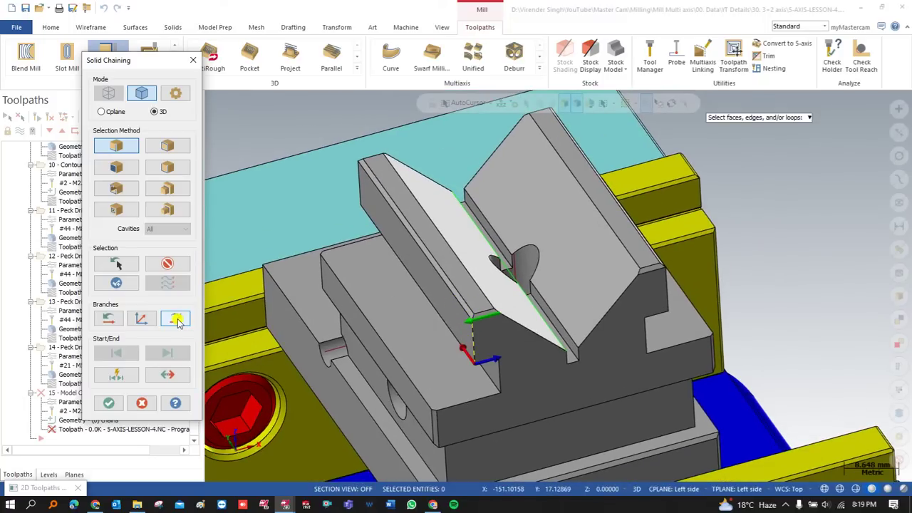
pyautogui.click(127, 320)
pyautogui.click(105, 320)
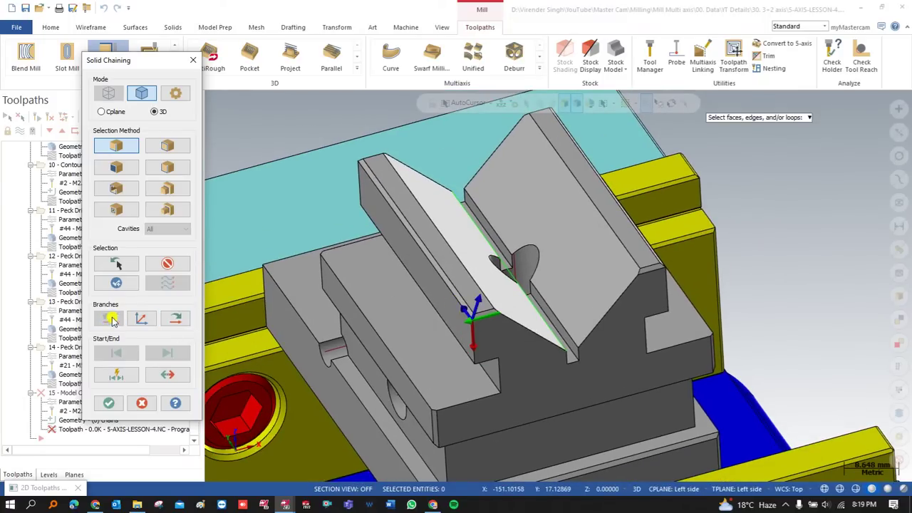
pyautogui.click(176, 320)
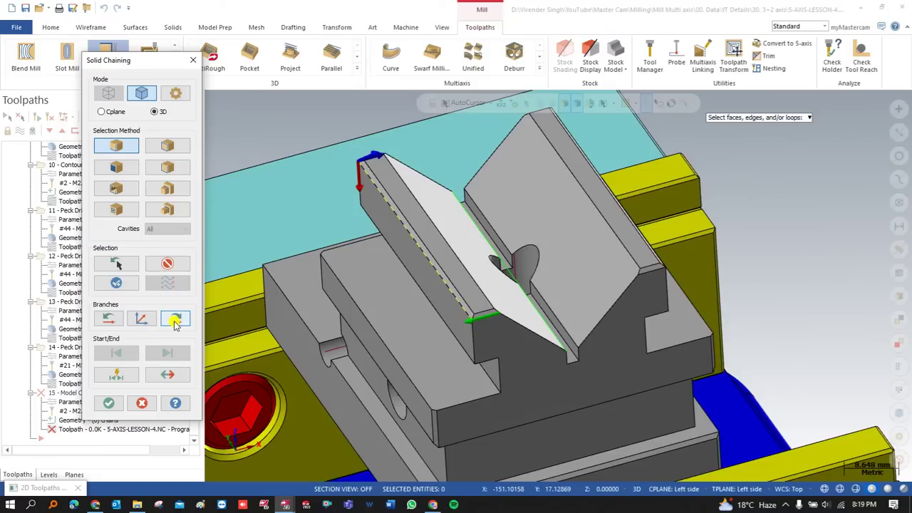
pyautogui.moveTo(299, 217); pyautogui.dragTo(578, 239, button='middle')
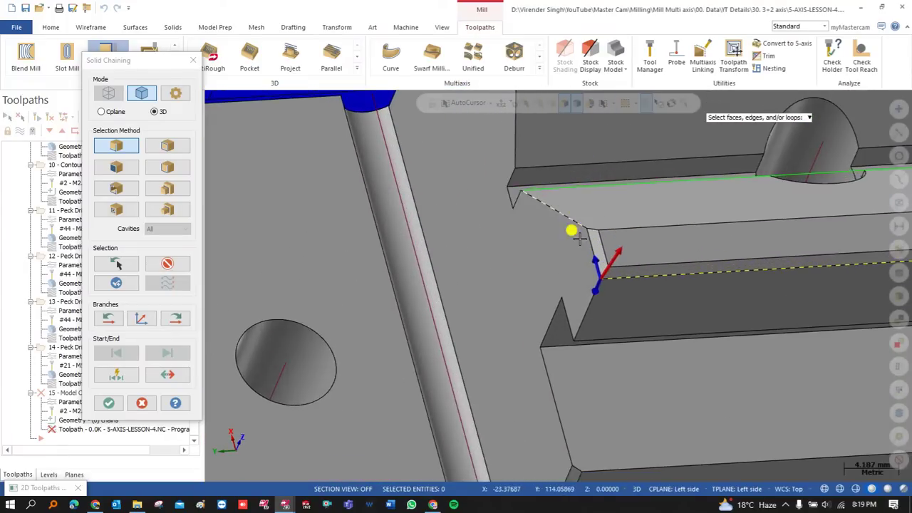
pyautogui.scroll(1, 578, 239)
pyautogui.click(142, 319)
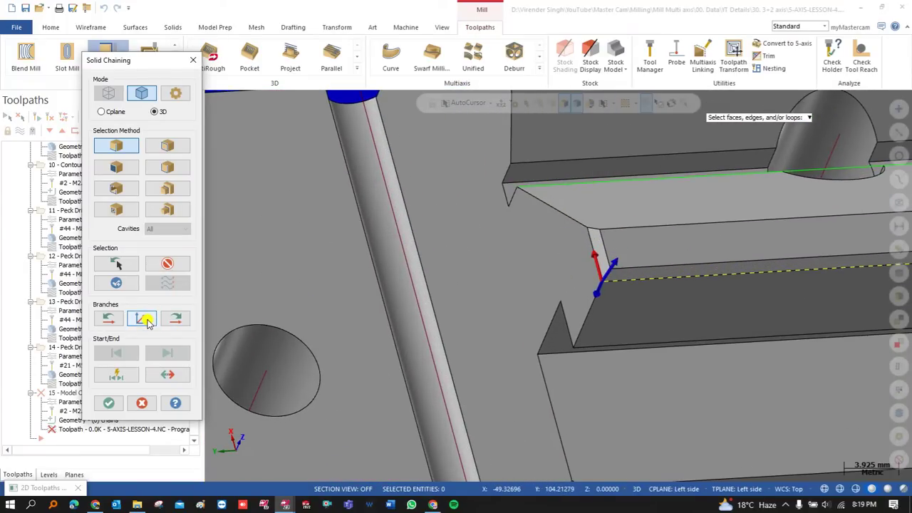
pyautogui.click(106, 403)
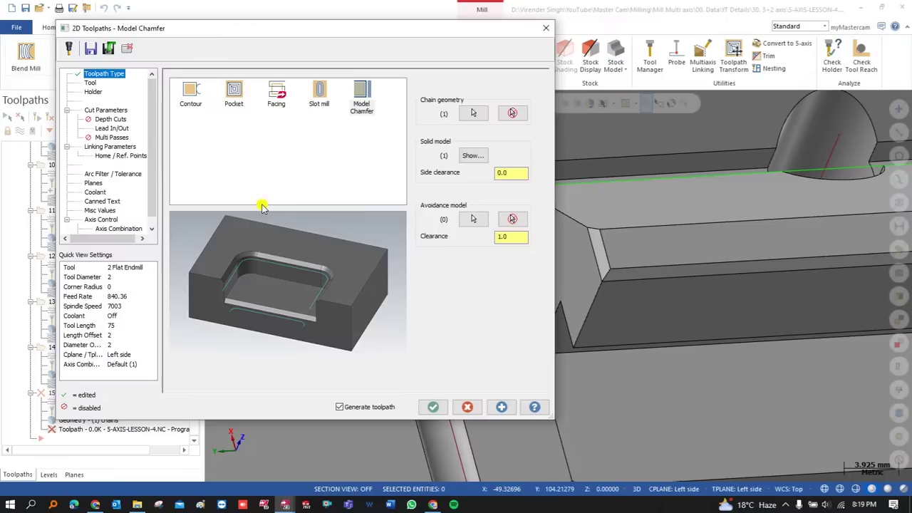
# - Assign the library's 10 mm CHAMFER MILL 10/90DEG to the chamfer, accept the parameters, and keep the operation
pyautogui.click(90, 83)
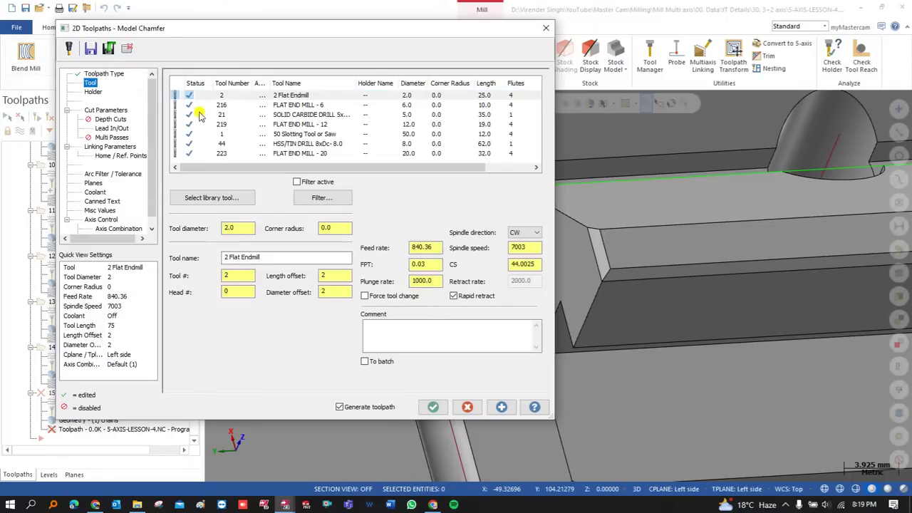
pyautogui.click(214, 199)
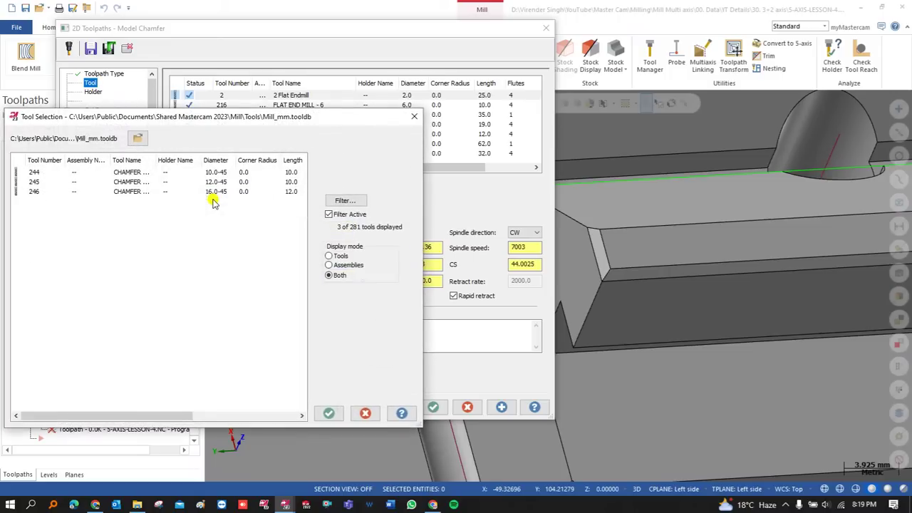
pyautogui.click(210, 172)
pyautogui.doubleClick(210, 172)
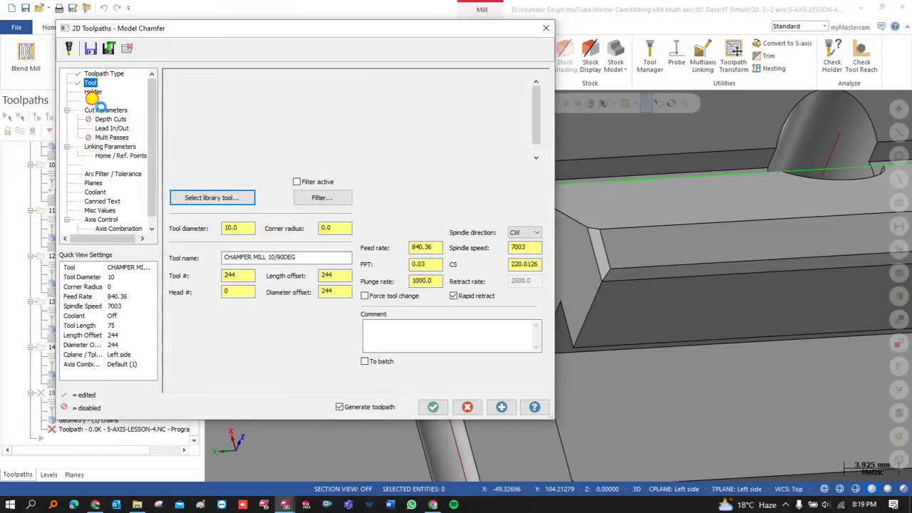
pyautogui.click(101, 110)
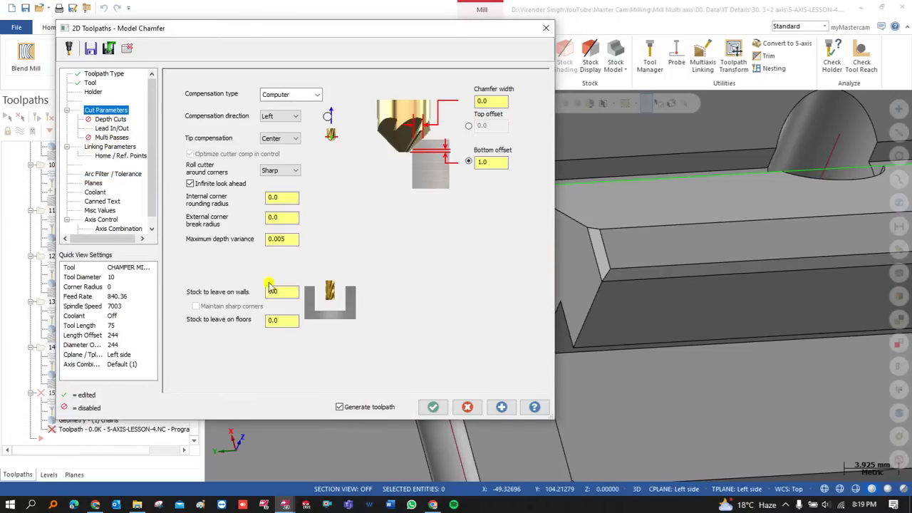
pyautogui.click(423, 406)
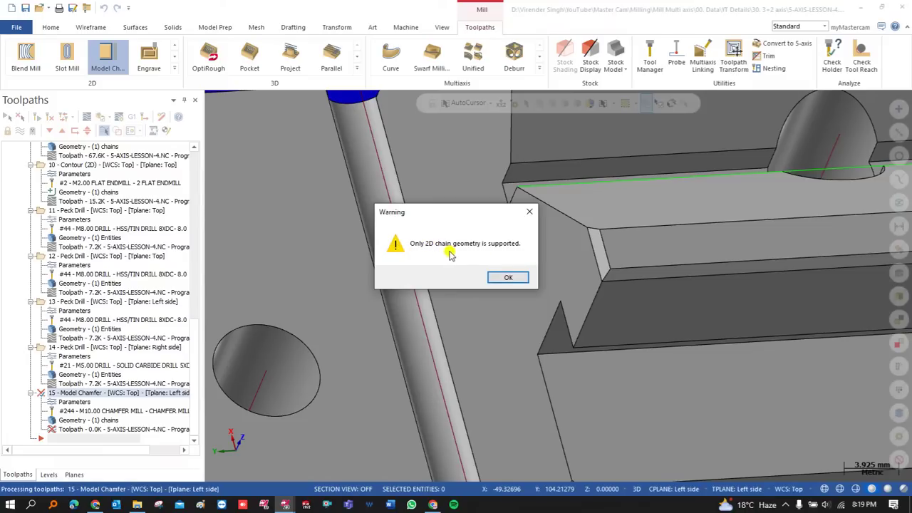
pyautogui.click(502, 278)
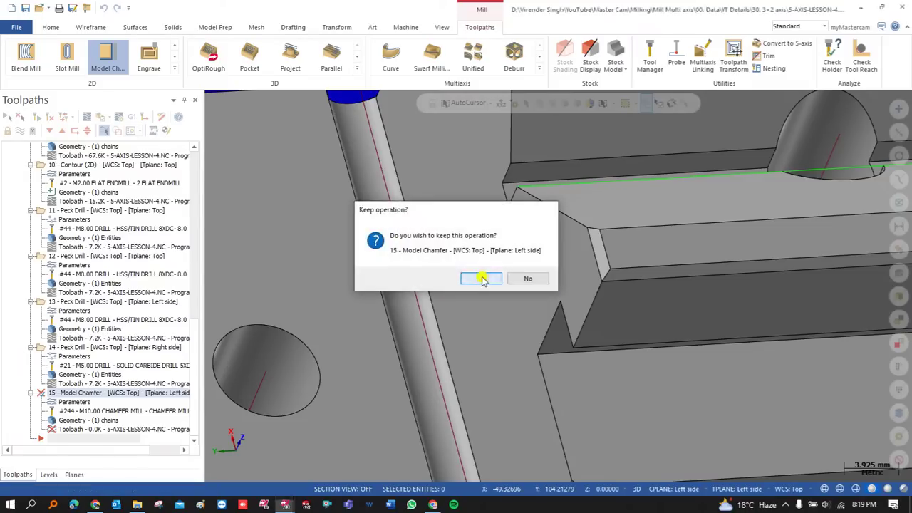
pyautogui.click(478, 277)
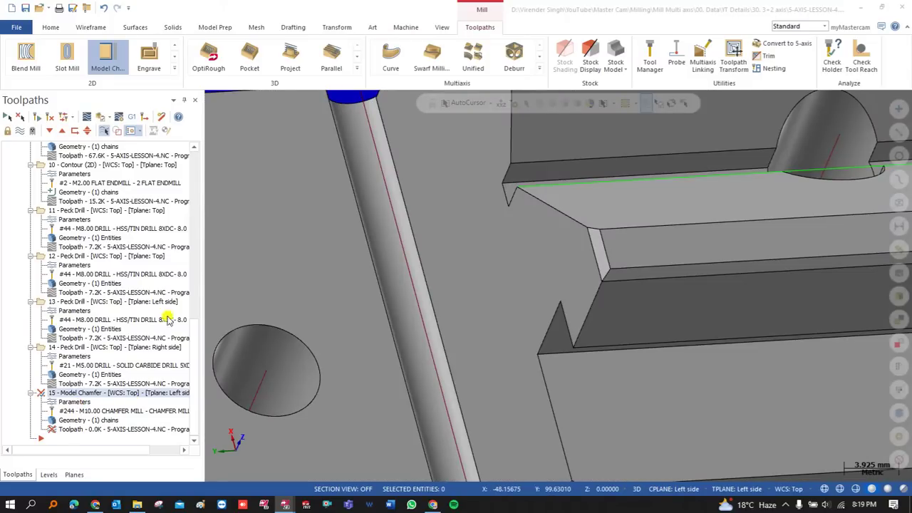
# - Set model chamfer operation 15's tool plane and construction plane to Top and accept the parameters
pyautogui.click(74, 402)
pyautogui.click(93, 183)
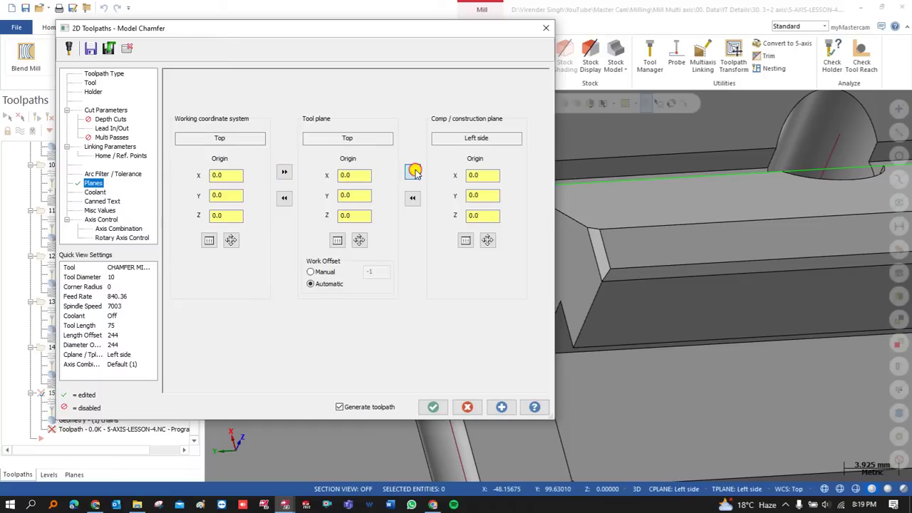
pyautogui.click(433, 406)
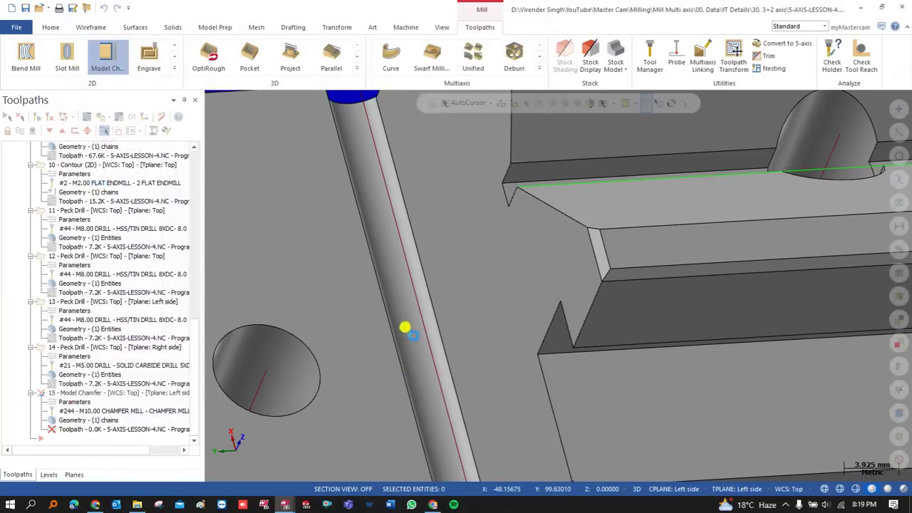
pyautogui.scroll(-4, 417, 266)
pyautogui.moveTo(408, 256); pyautogui.dragTo(452, 238, button='middle')
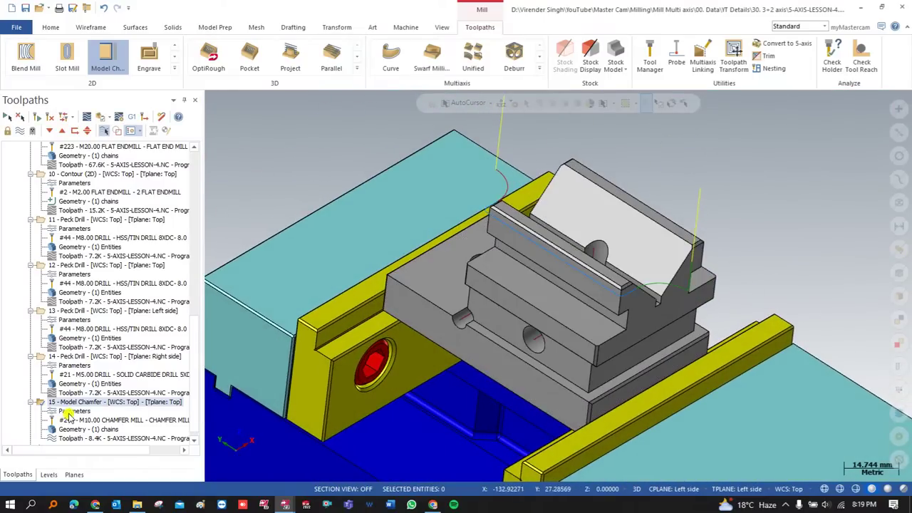
# - Set operation 15's lead-in length and radius to 10%, copy the entry settings to the exit, and accept
pyautogui.click(72, 412)
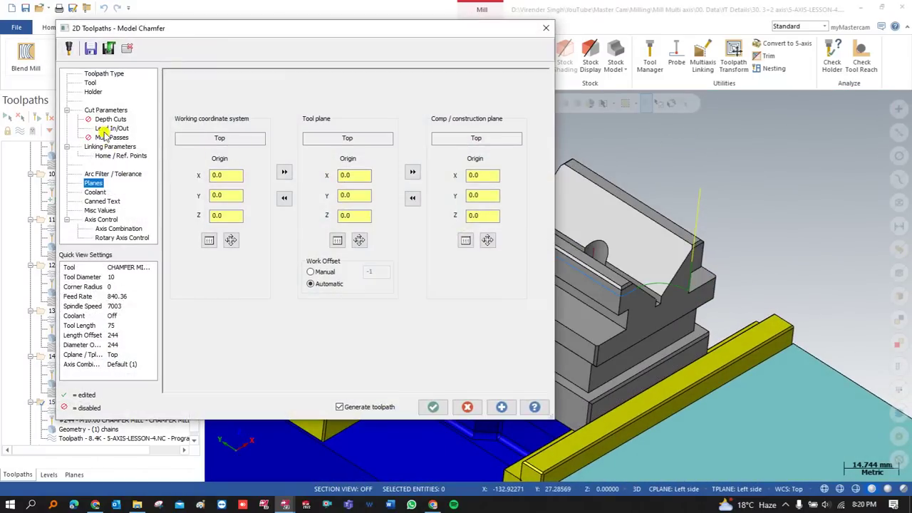
pyautogui.click(112, 129)
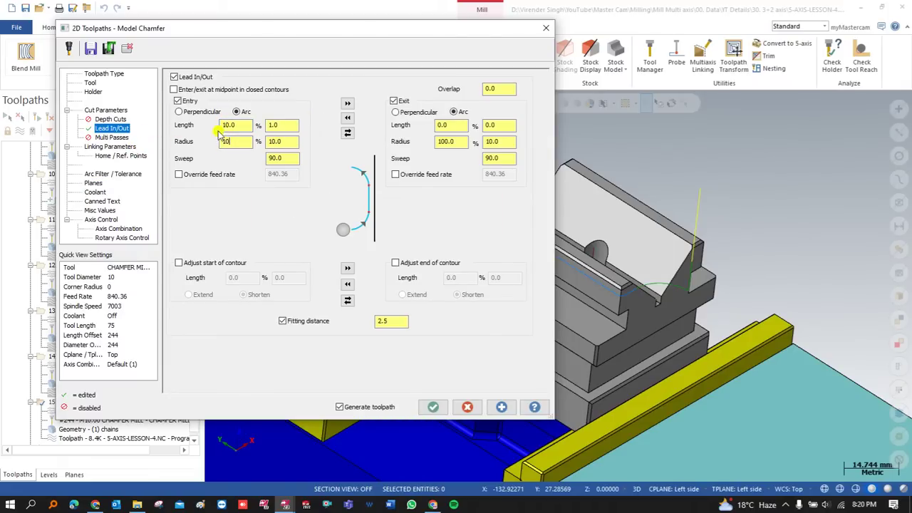
pyautogui.click(347, 103)
pyautogui.click(433, 406)
pyautogui.moveTo(484, 248); pyautogui.dragTo(588, 234, button='middle')
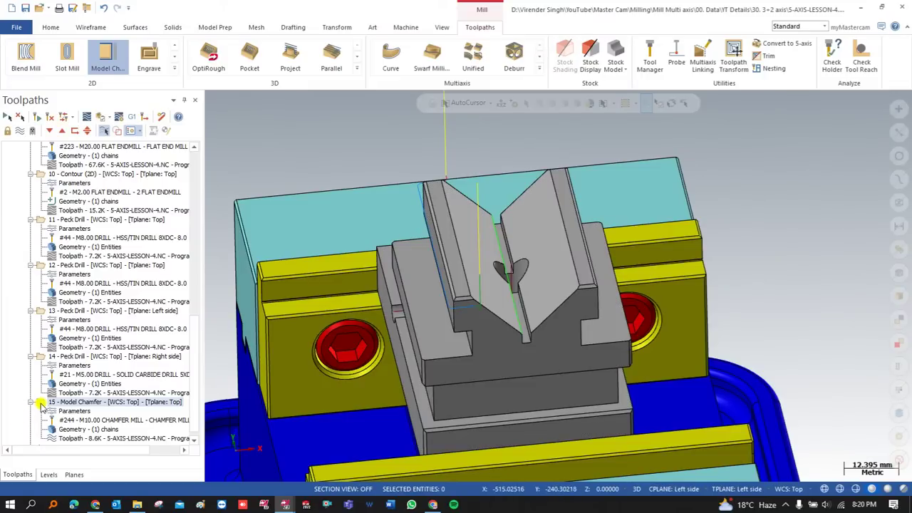
# - Duplicate the model chamfer operation, rechain the copy along the opposite arm's outer top edges, and regenerate it
pyautogui.hotkey('ctrl', 'v')
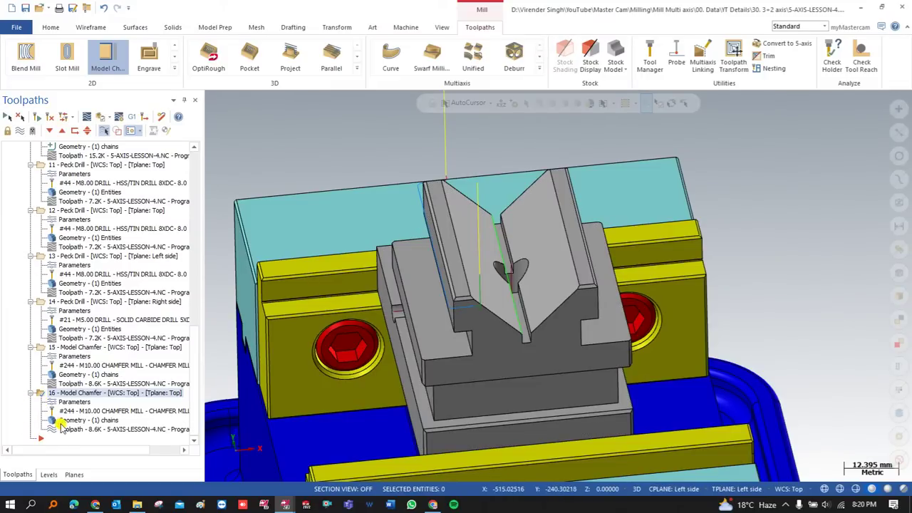
pyautogui.click(71, 420)
pyautogui.rightClick(35, 158)
pyautogui.click(65, 183)
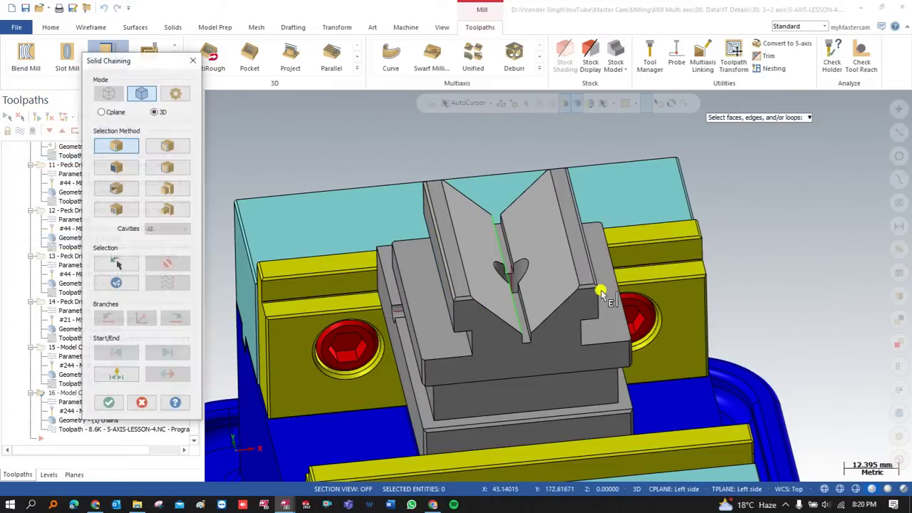
pyautogui.scroll(3, 605, 287)
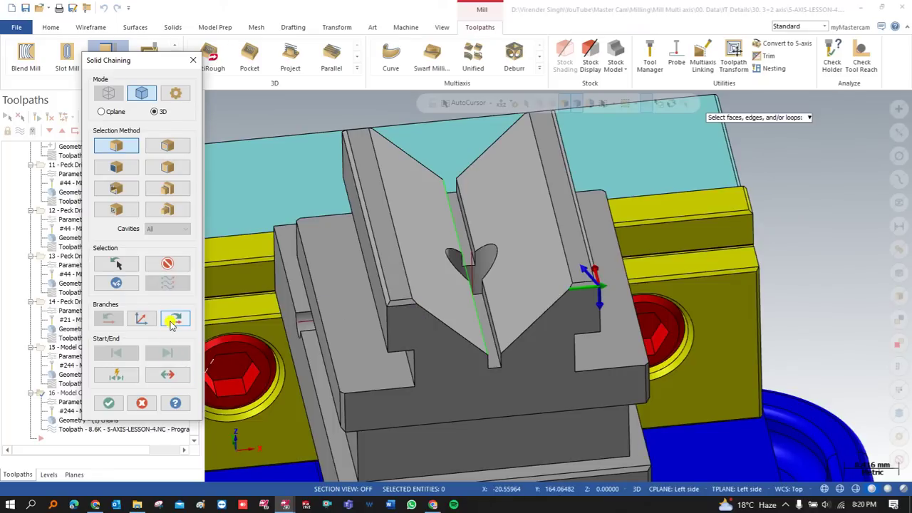
pyautogui.click(173, 322)
pyautogui.click(109, 404)
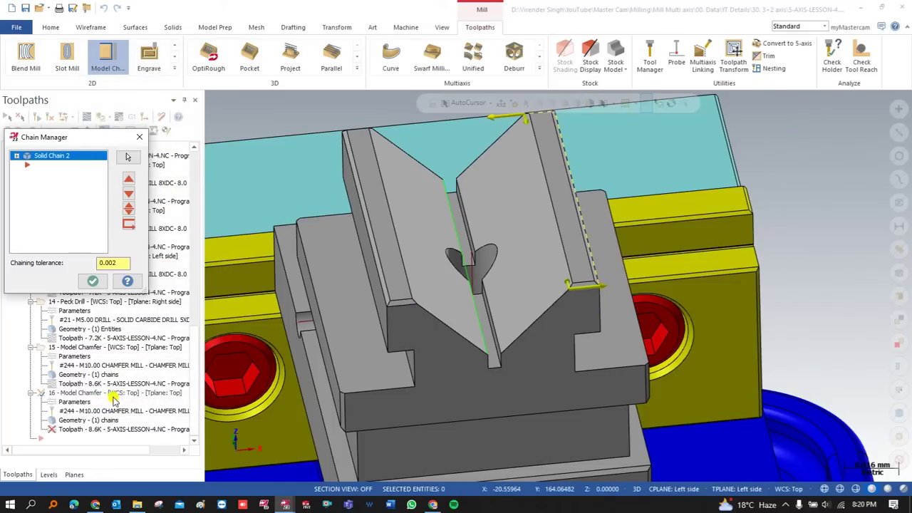
pyautogui.click(92, 281)
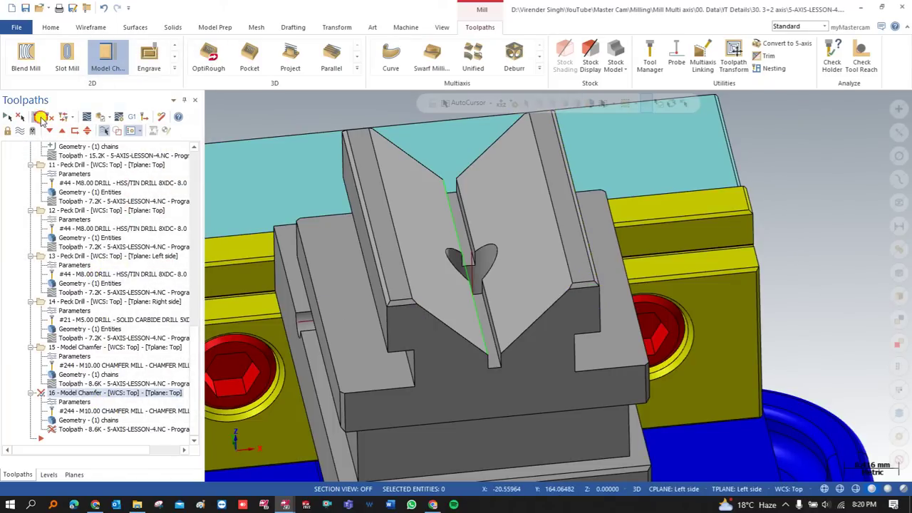
pyautogui.click(41, 118)
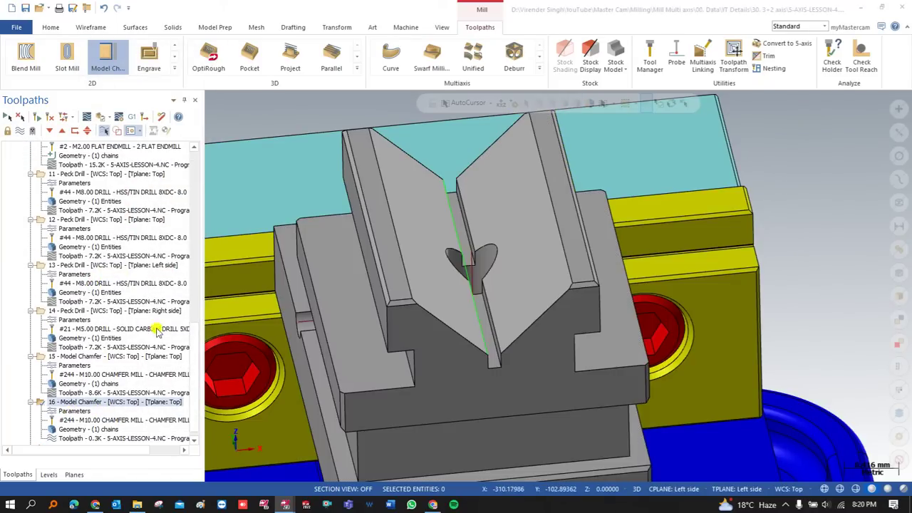
# - Set model chamfer operation 16's compensation direction to Right and accept the parameters
pyautogui.click(158, 332)
pyautogui.click(106, 110)
pyautogui.click(280, 115)
pyautogui.click(275, 134)
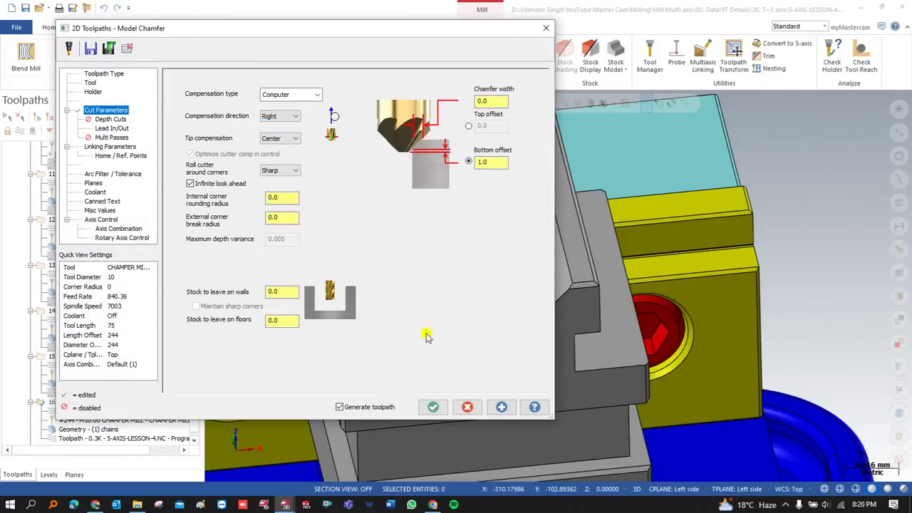
pyautogui.click(439, 409)
pyautogui.moveTo(460, 242); pyautogui.dragTo(473, 272, button='middle')
pyautogui.scroll(-1, 485, 264)
pyautogui.scroll(-1, 487, 254)
pyautogui.scroll(2, 434, 242)
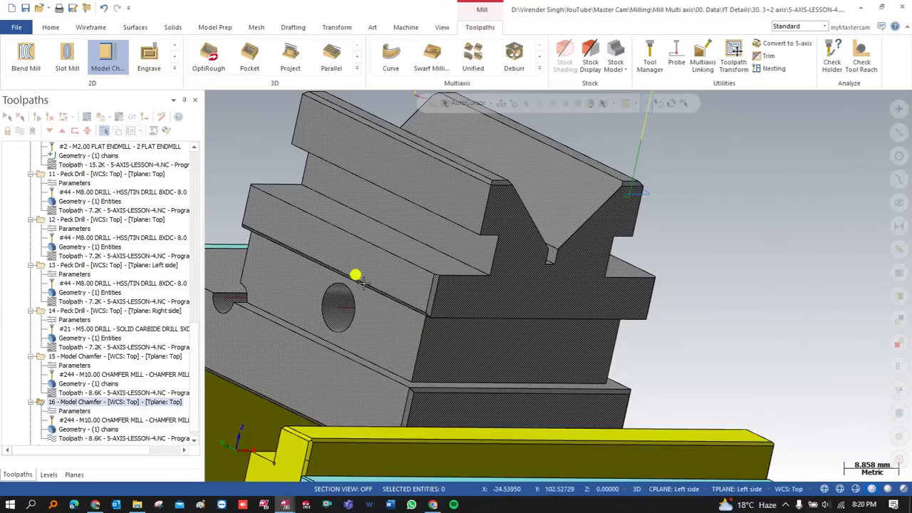
# - Switch to the Right view and create a new Model Chamfer toolpath, starting its solid chain selection
pyautogui.moveTo(388, 281); pyautogui.dragTo(447, 278, button='middle')
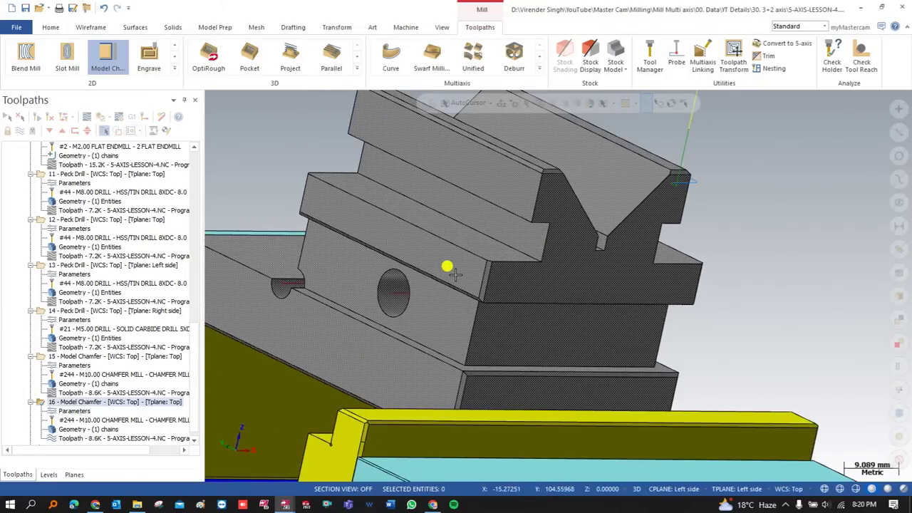
pyautogui.scroll(-2, 455, 274)
pyautogui.rightClick(708, 151)
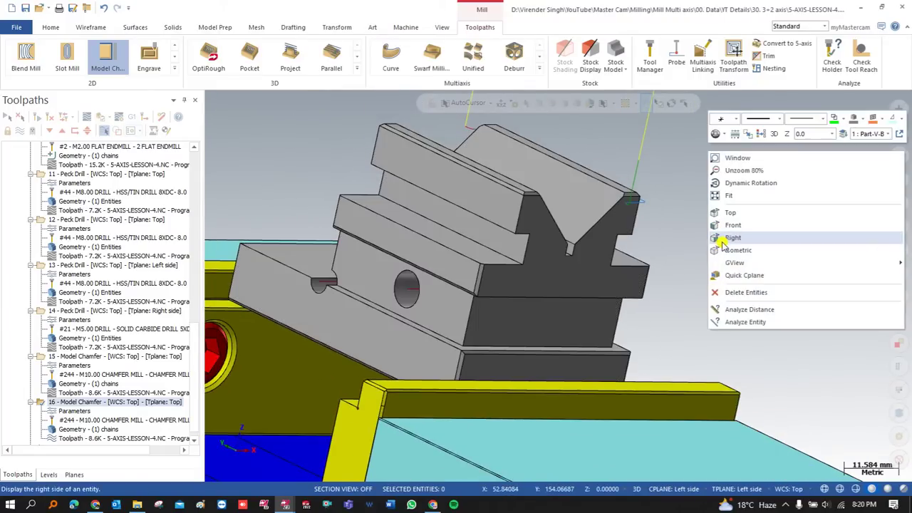
pyautogui.click(723, 244)
pyautogui.scroll(2, 403, 245)
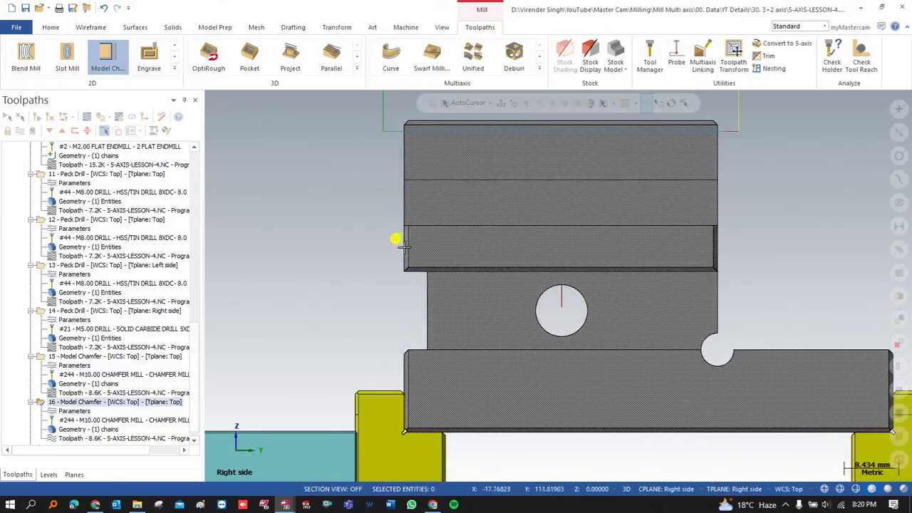
pyautogui.click(107, 57)
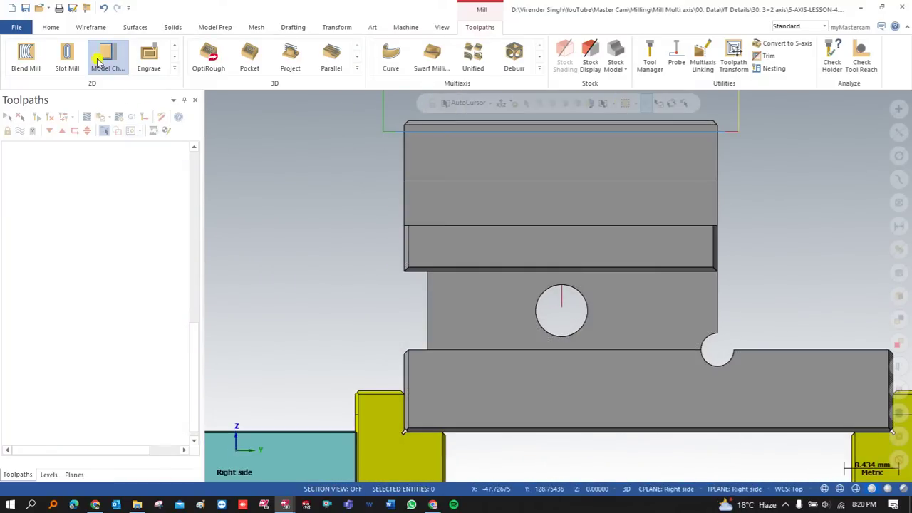
pyautogui.click(473, 114)
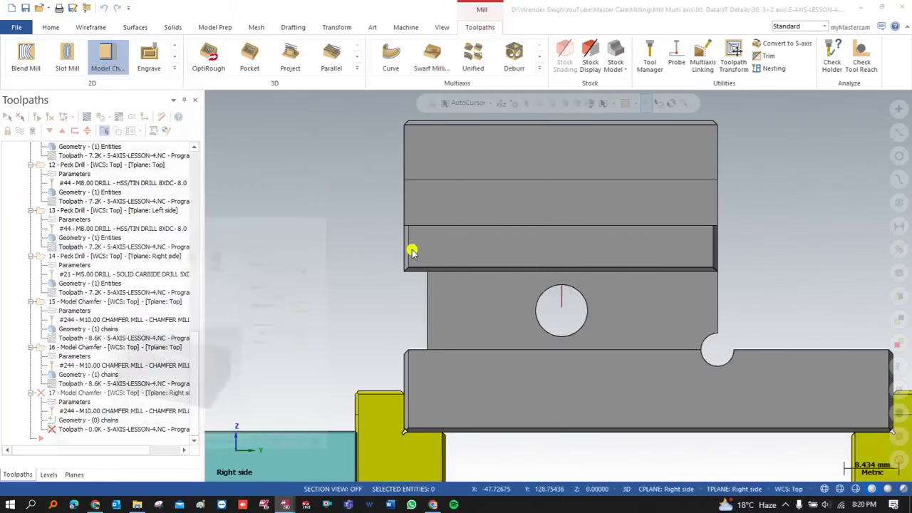
# - Chain the right side flange's front vertical edge, long lower edge and far vertical edge as one solid chain and accept it
pyautogui.moveTo(401, 251); pyautogui.dragTo(417, 216, button='middle')
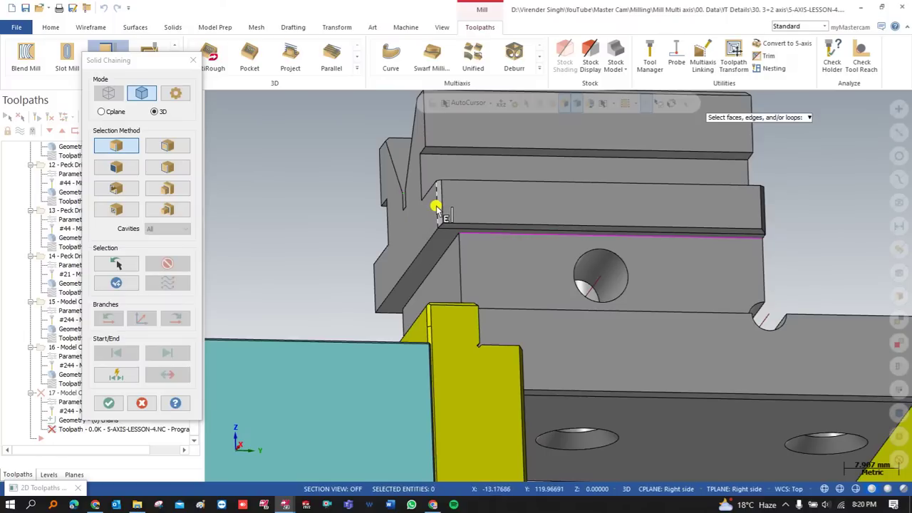
pyautogui.click(436, 208)
pyautogui.click(166, 373)
pyautogui.click(179, 320)
pyautogui.click(178, 320)
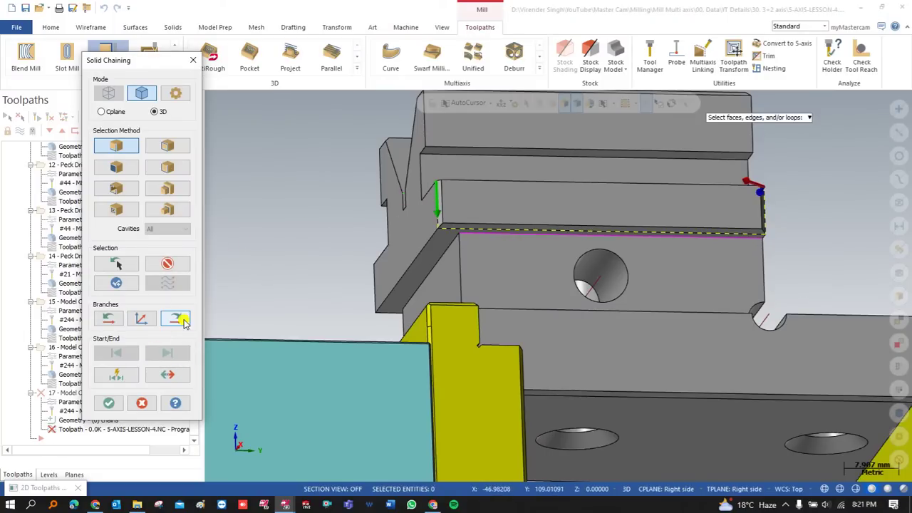
pyautogui.click(106, 402)
# - Assign tool 244, CHAMFER MILL 10/90DEG, review the cut parameters and planes, and accept the right-side chamfer operation
pyautogui.click(91, 83)
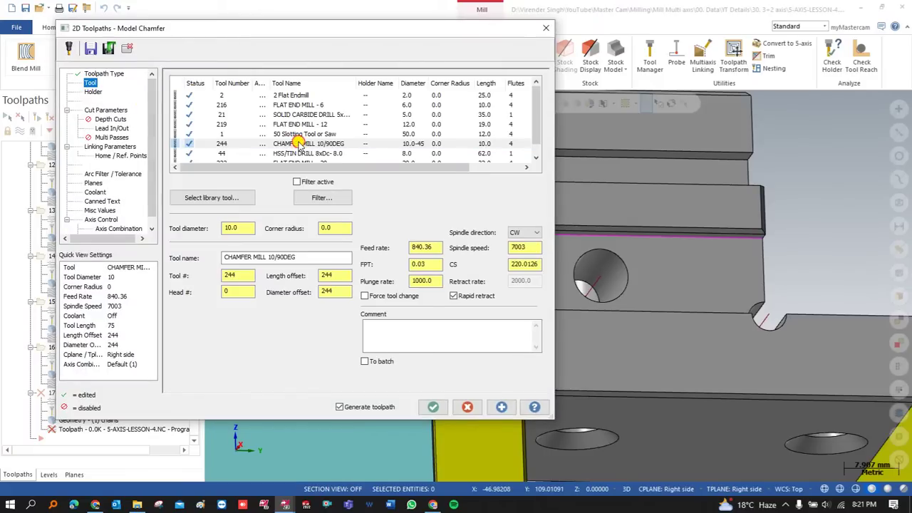
pyautogui.click(299, 142)
pyautogui.click(100, 111)
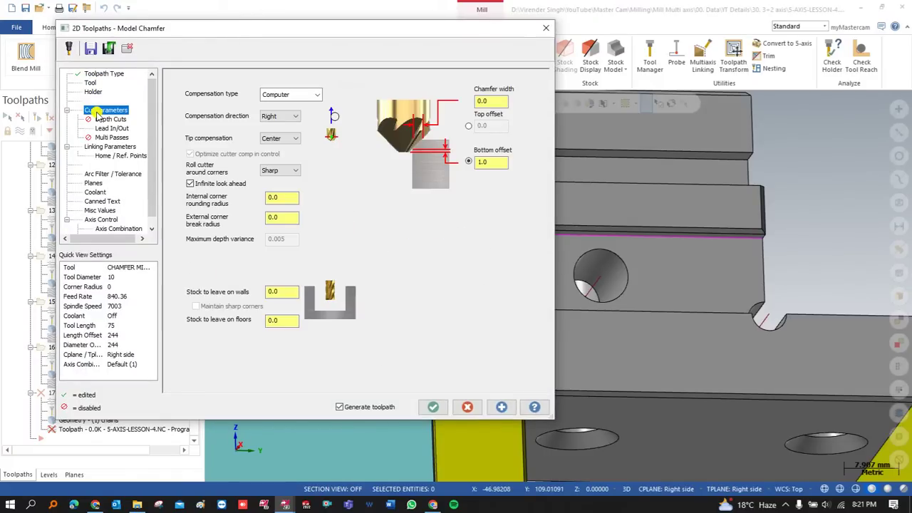
pyautogui.click(107, 119)
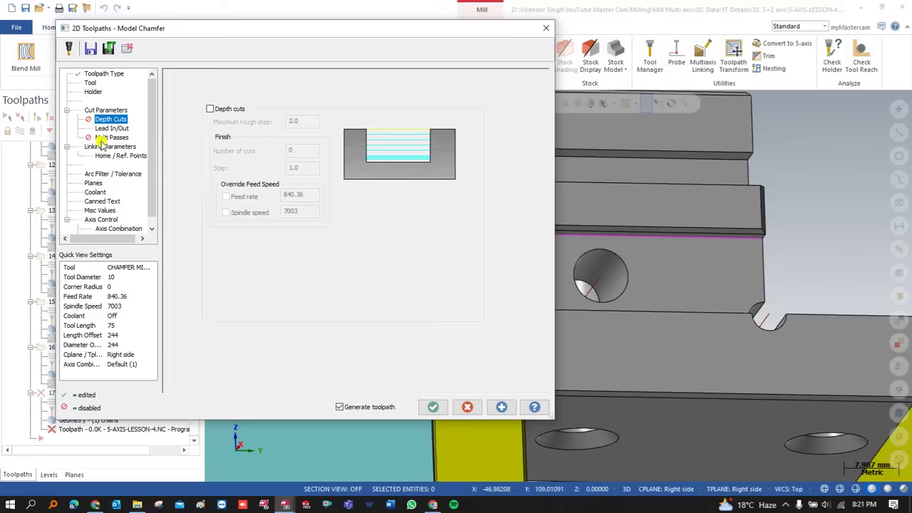
pyautogui.click(93, 183)
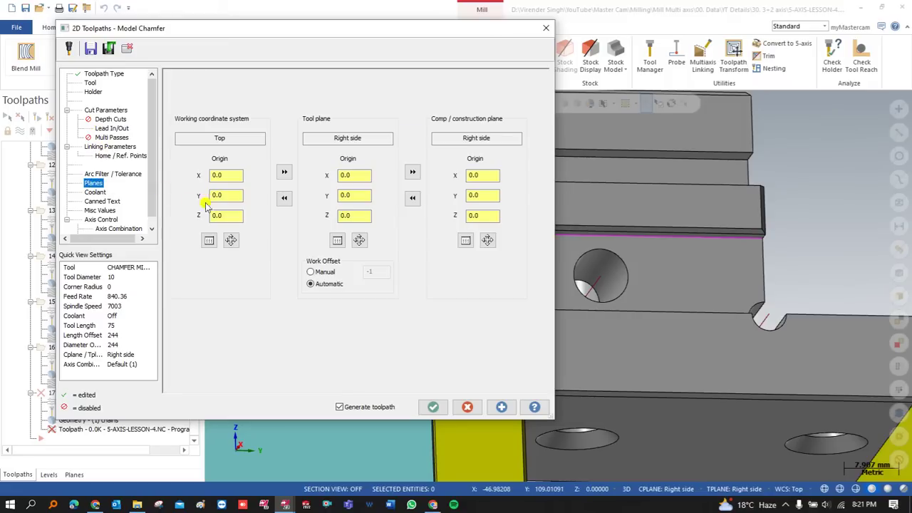
pyautogui.click(433, 407)
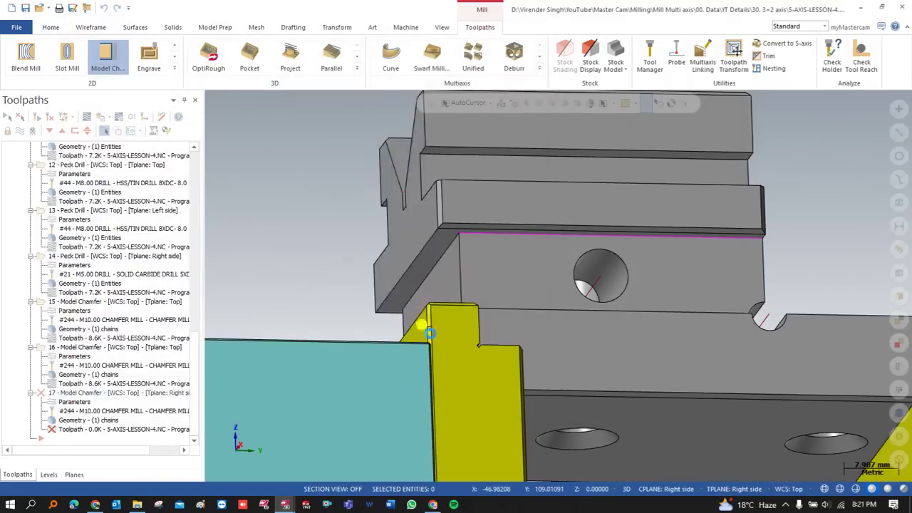
# - Switch to the Left view and create a new Model Chamfer toolpath, starting its solid chain selection
pyautogui.moveTo(443, 238)
pyautogui.mouseDown(button='middle')
pyautogui.moveTo(463, 205)
pyautogui.moveTo(495, 208)
pyautogui.moveTo(534, 248)
pyautogui.moveTo(253, 164)
pyautogui.mouseUp(button='middle')
pyautogui.rightClick(262, 174)
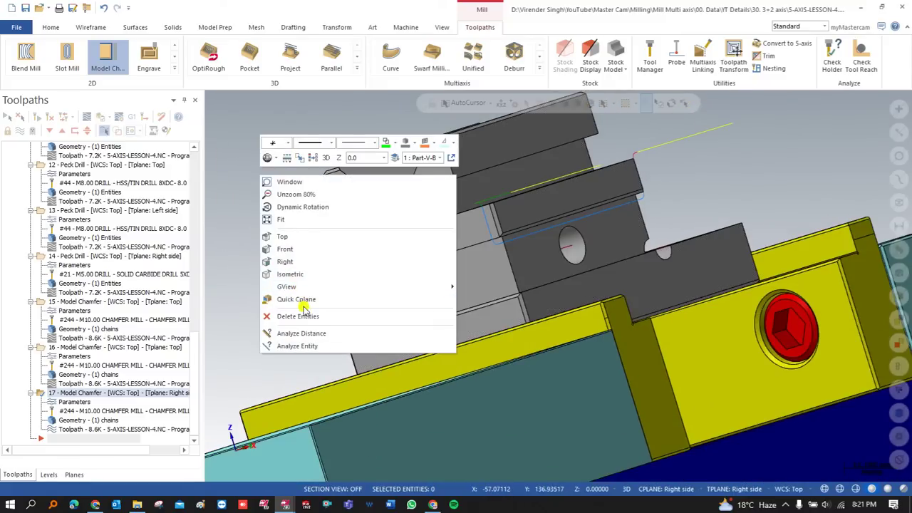
pyautogui.moveTo(292, 287)
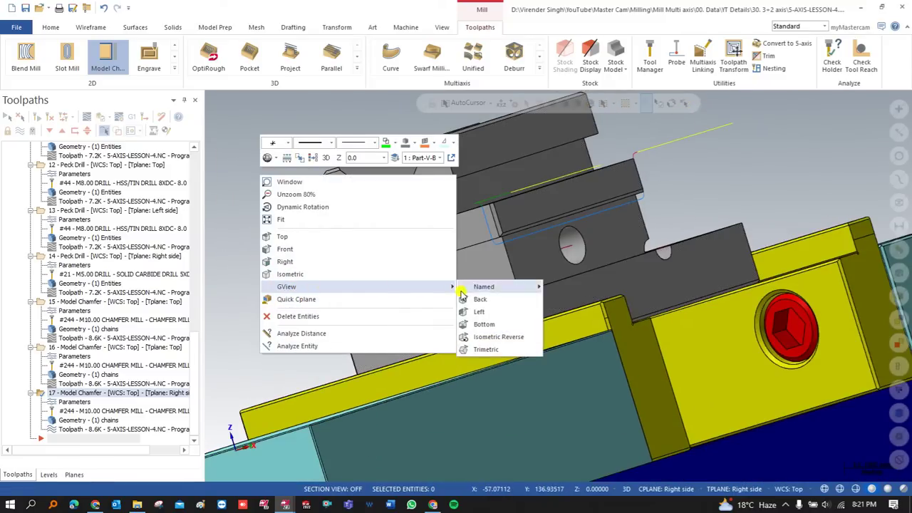
pyautogui.click(482, 318)
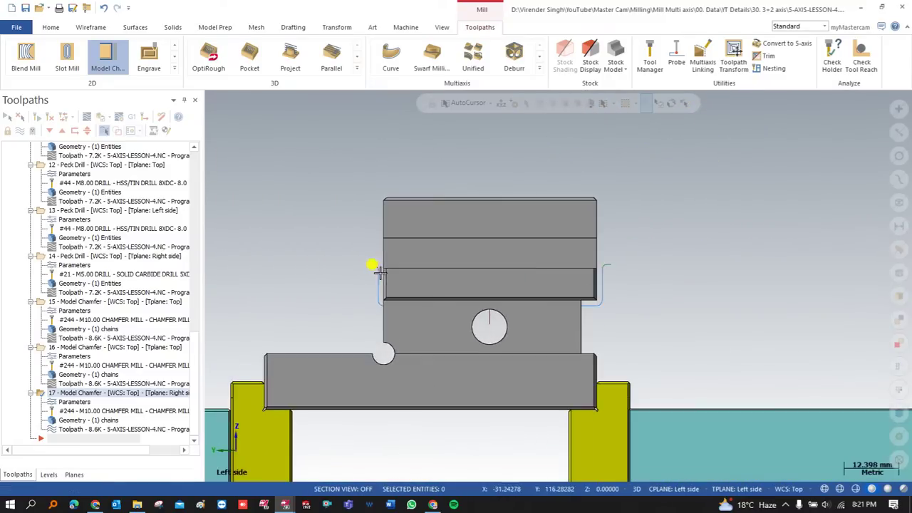
pyautogui.click(102, 71)
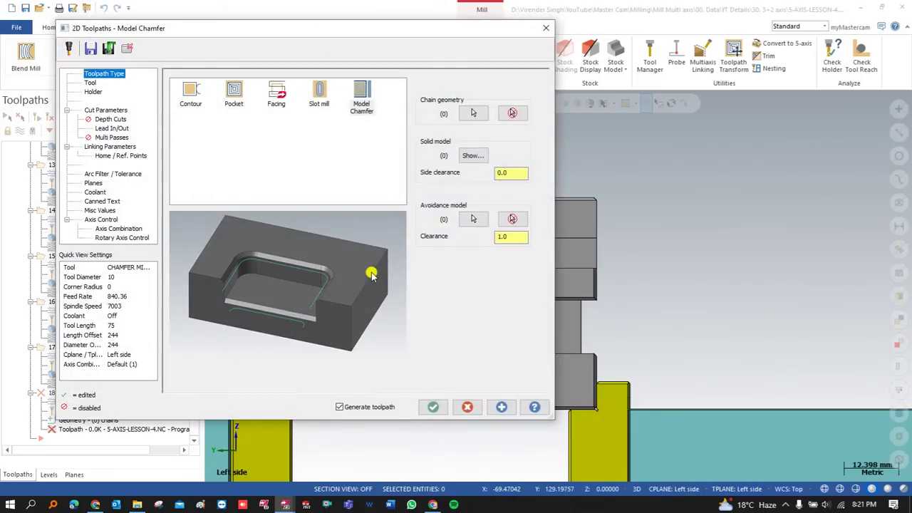
pyautogui.click(471, 114)
# - Chain the left side flange's vertical end edges and long lower edge as one solid chain and accept it
pyautogui.moveTo(393, 261)
pyautogui.mouseDown(button='middle')
pyautogui.moveTo(335, 230)
pyautogui.moveTo(374, 257)
pyautogui.mouseUp(button='middle')
pyautogui.scroll(2, 373, 265)
pyautogui.click(369, 284)
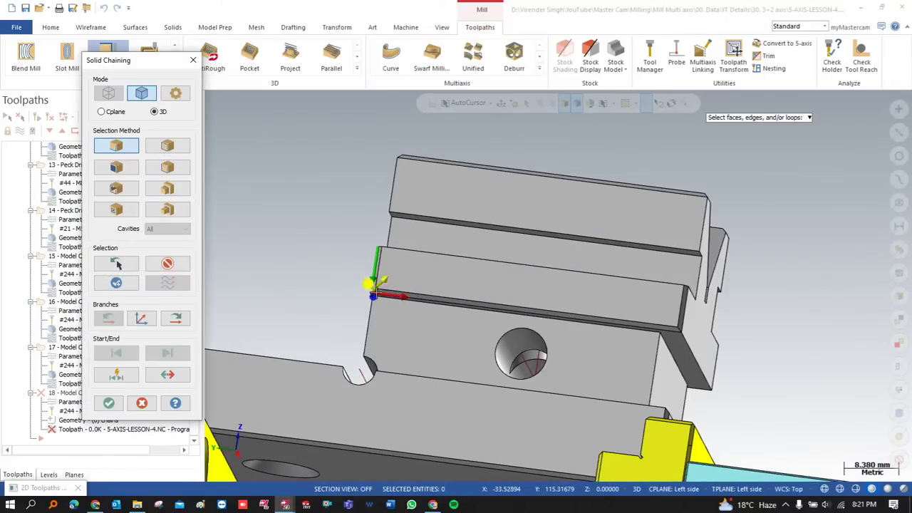
pyautogui.click(177, 321)
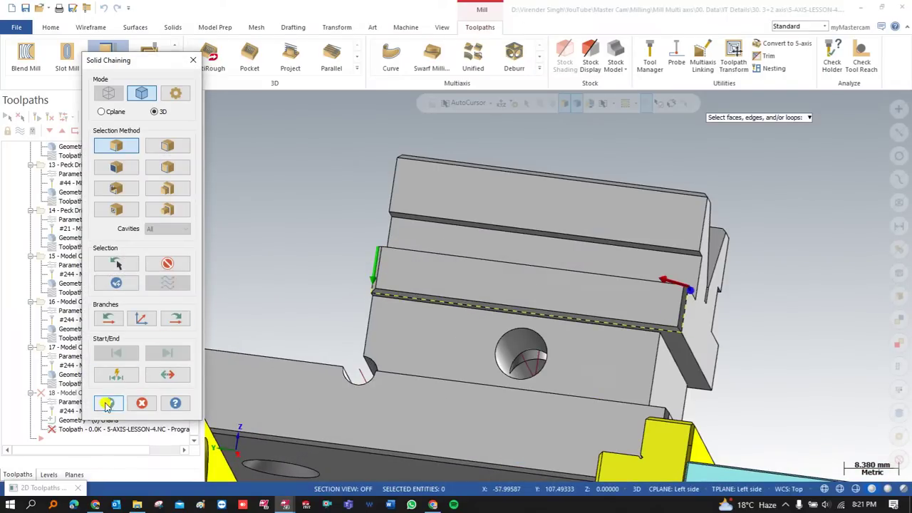
pyautogui.click(107, 404)
# - Check the left-side chamfer's holder, depth cuts, linking parameters and planes, and accept the operation
pyautogui.click(93, 92)
pyautogui.click(91, 84)
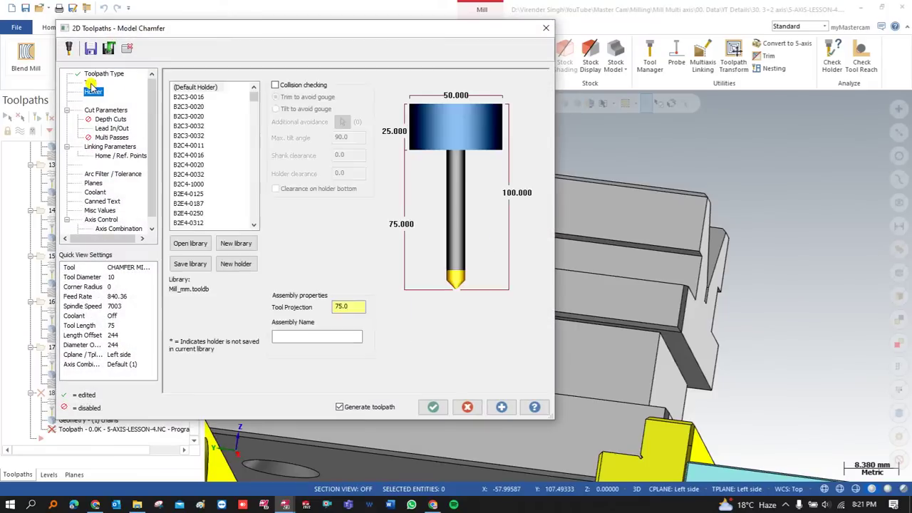
pyautogui.click(101, 120)
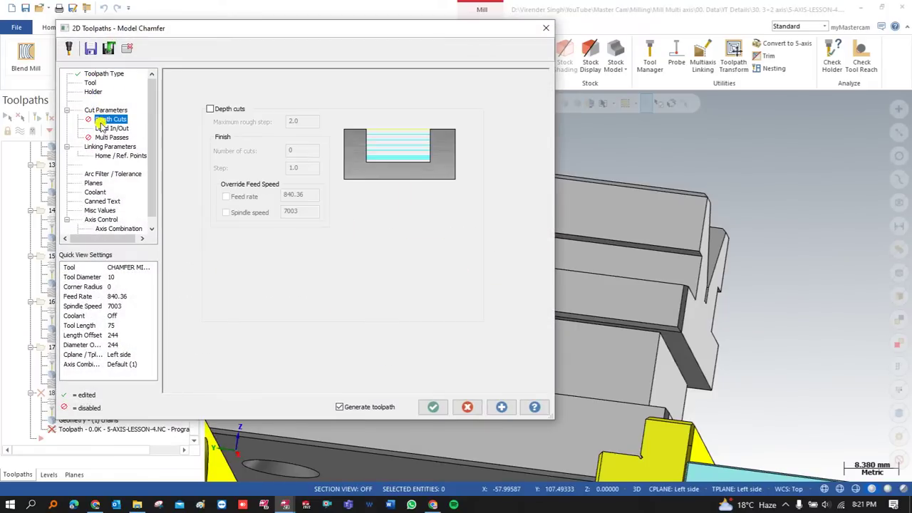
pyautogui.click(103, 147)
pyautogui.click(97, 183)
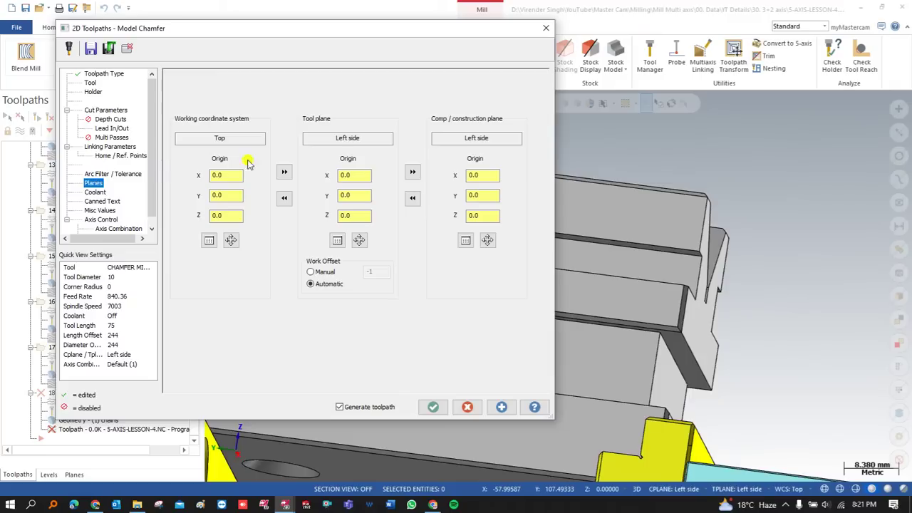
pyautogui.click(434, 406)
# - Backplot model chamfer operation 18 along the left flange, inspect the tool's path and orientation, and close the backplot
pyautogui.moveTo(433, 327); pyautogui.dragTo(470, 263, button='middle')
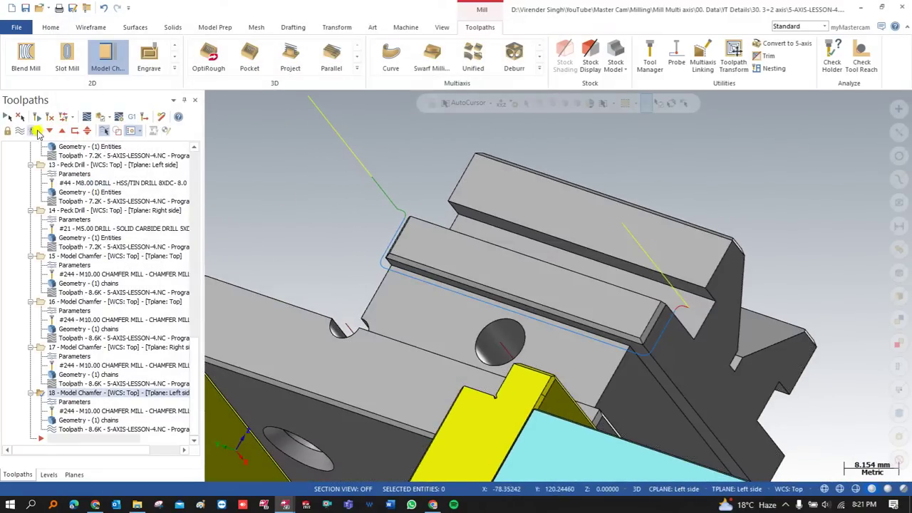
pyautogui.click(87, 116)
pyautogui.scroll(-4, 368, 230)
pyautogui.moveTo(380, 243); pyautogui.dragTo(358, 225, button='middle')
pyautogui.scroll(2, 357, 225)
pyautogui.moveTo(422, 270); pyautogui.dragTo(302, 245, button='middle')
pyautogui.scroll(-3, 427, 267)
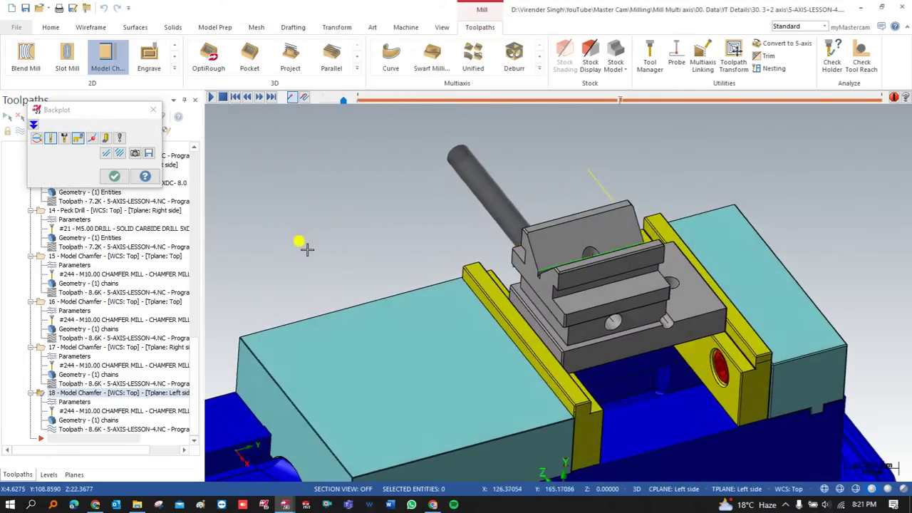
pyautogui.moveTo(401, 216); pyautogui.dragTo(607, 240, button='middle')
pyautogui.press('Escape')
# - Select all operations to review their toolpaths on the V-block, and turn off the toolpath display
pyautogui.scroll(-2, 463, 274)
pyautogui.scroll(2, 491, 186)
pyautogui.moveTo(491, 186); pyautogui.dragTo(537, 211, button='middle')
pyautogui.click(8, 117)
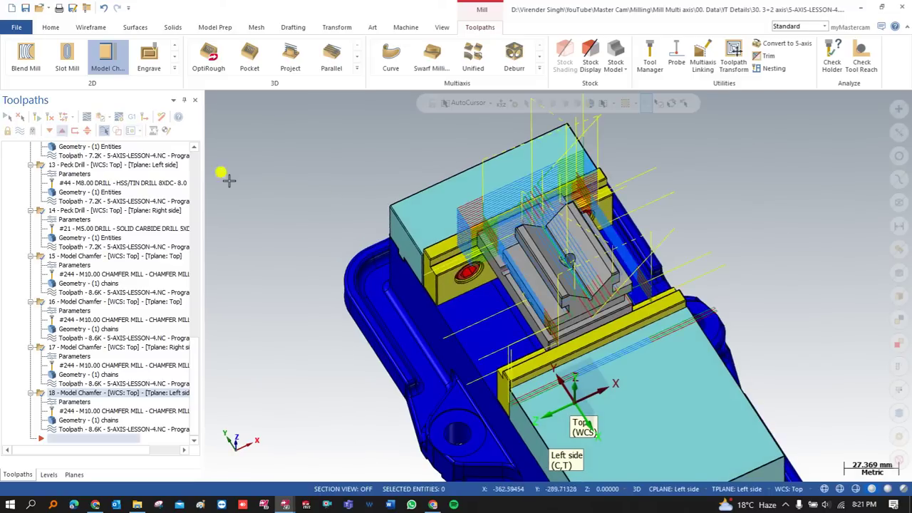
pyautogui.scroll(2, 535, 229)
pyautogui.scroll(-2, 429, 265)
pyautogui.scroll(1, 538, 286)
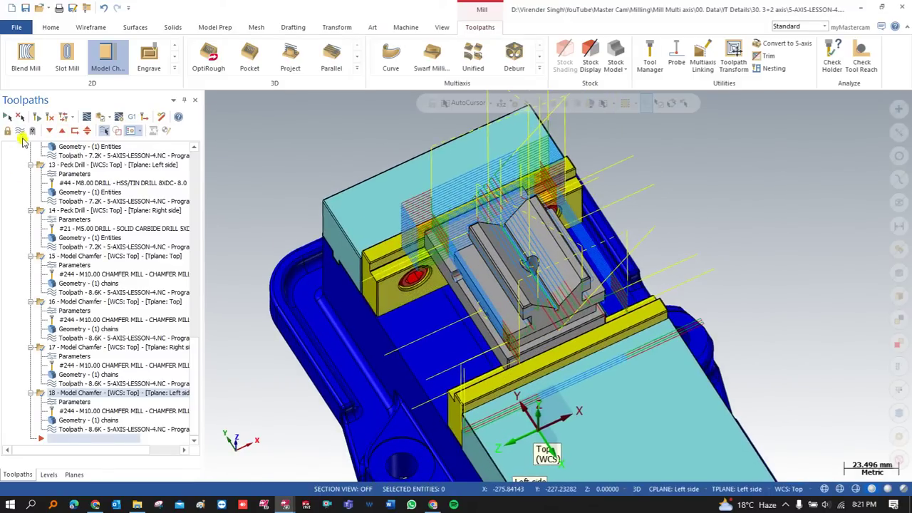
pyautogui.click(21, 133)
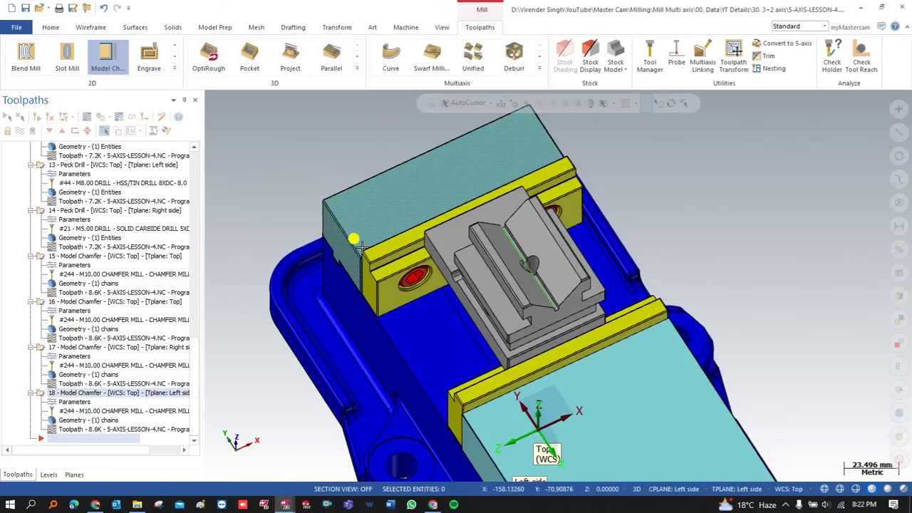
# - Switch the graphics view, construction plane and tool plane to Top, and inspect the V-block in the vise
pyautogui.rightClick(240, 171)
pyautogui.click(270, 235)
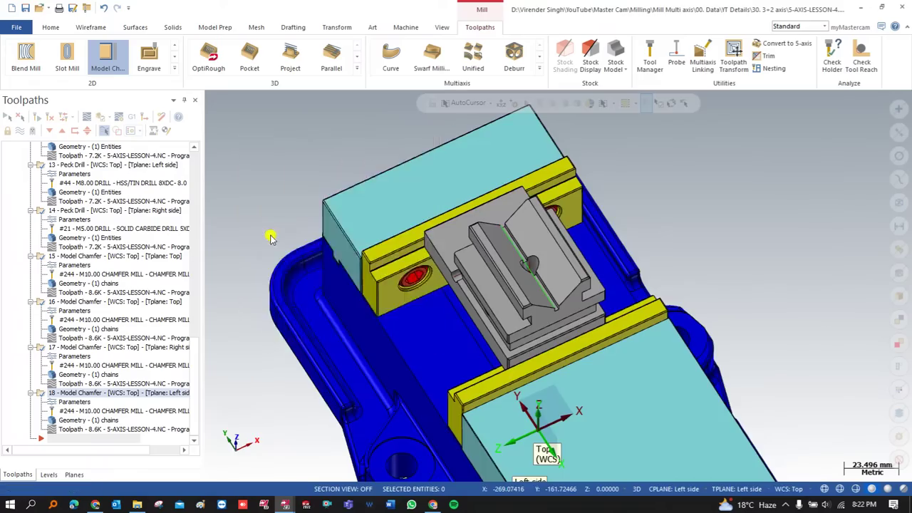
pyautogui.scroll(-4, 476, 324)
pyautogui.moveTo(442, 321); pyautogui.dragTo(491, 271, button='middle')
pyautogui.scroll(3, 380, 294)
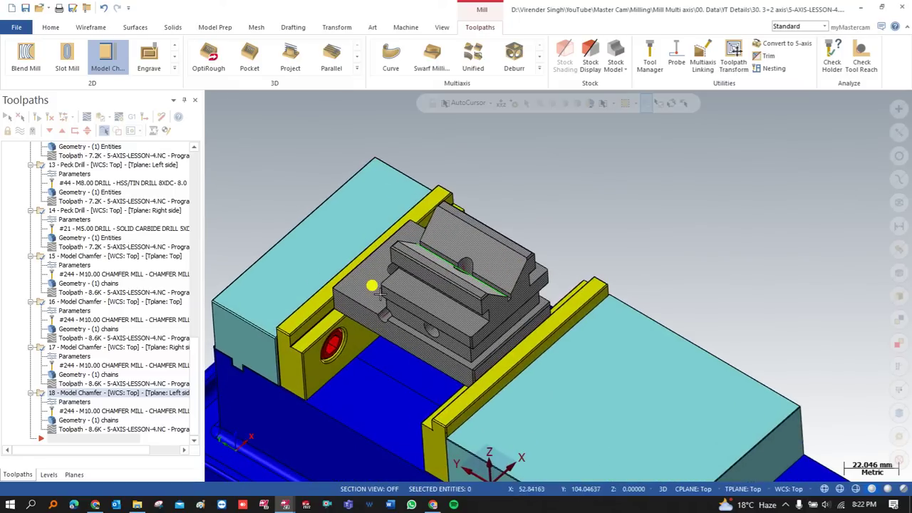